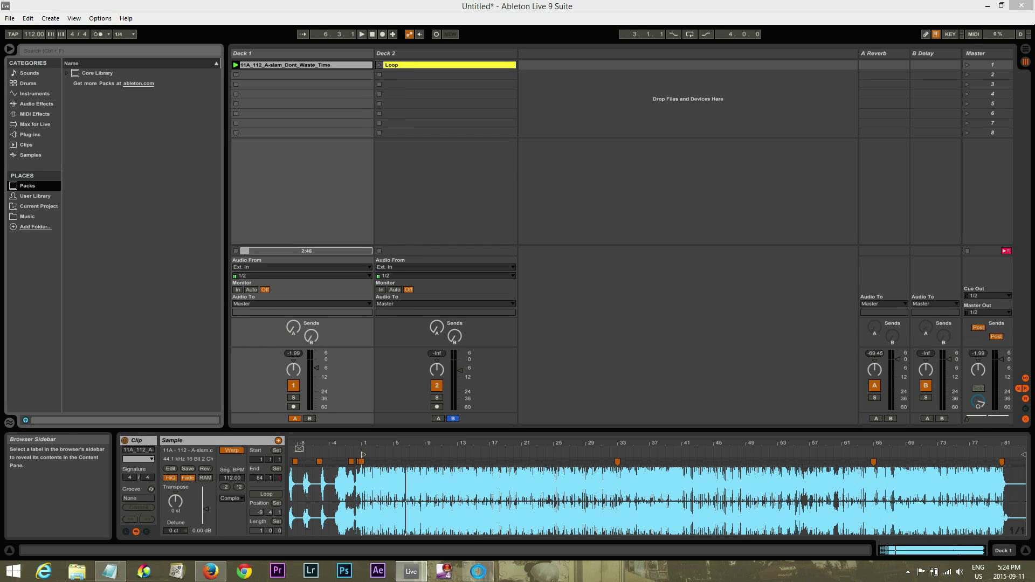
Create a new Live set and delete its two MIDI tracks
key(ctrl+n)
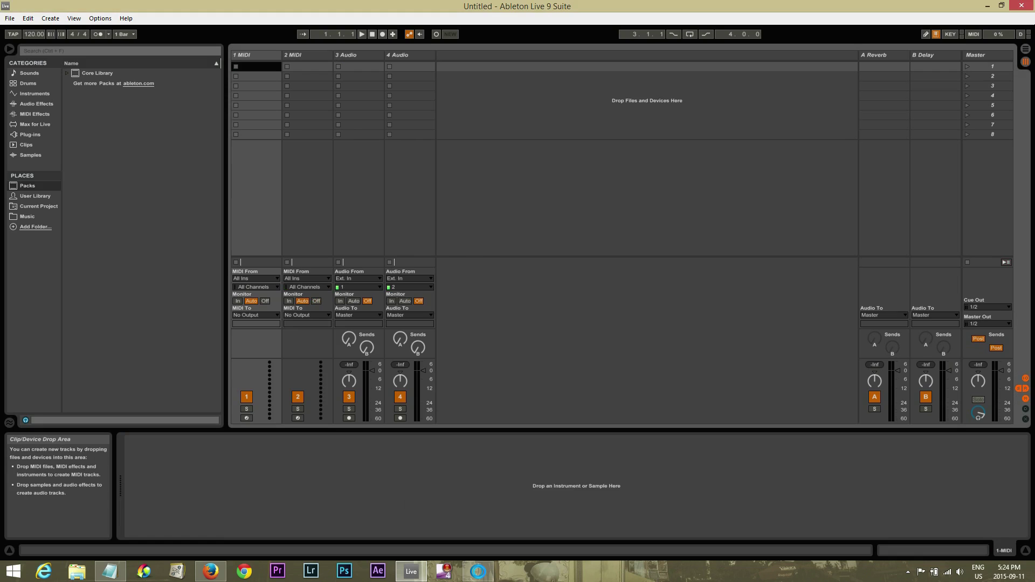
shift+click(306, 55)
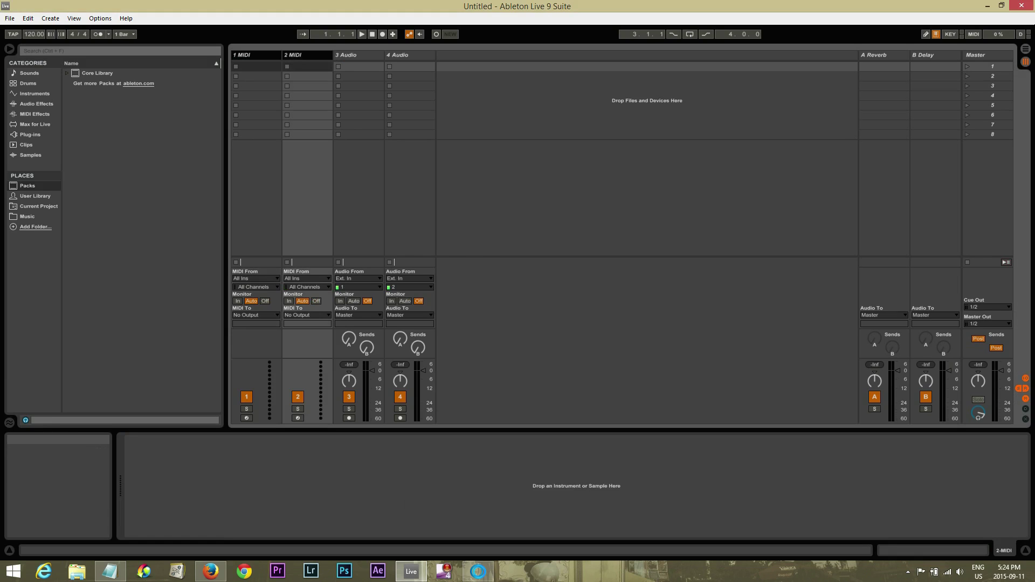
key(Delete)
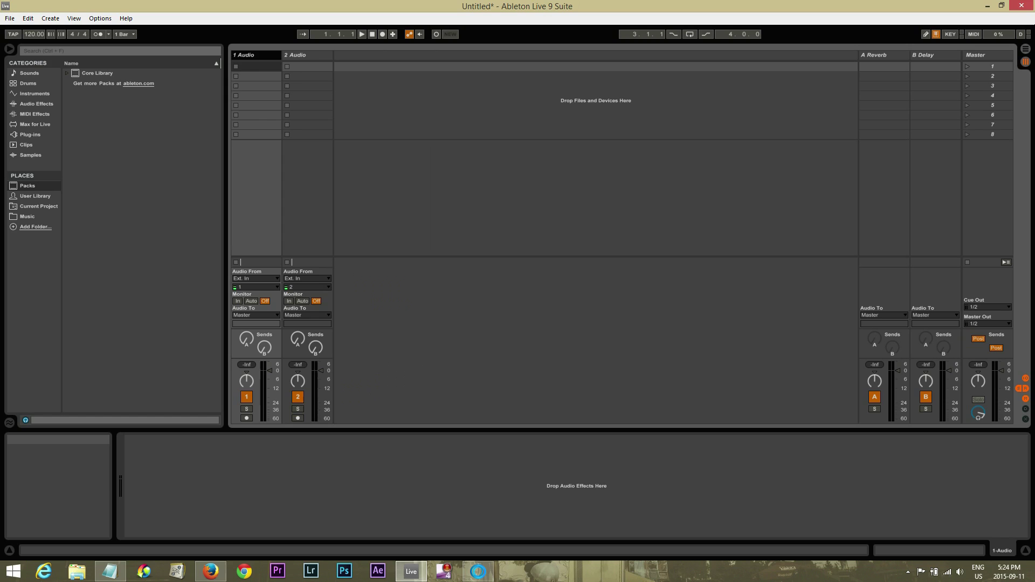
Widen both audio track columns to roughly three times their default width
click(306, 55)
drag(332, 55, 424, 55)
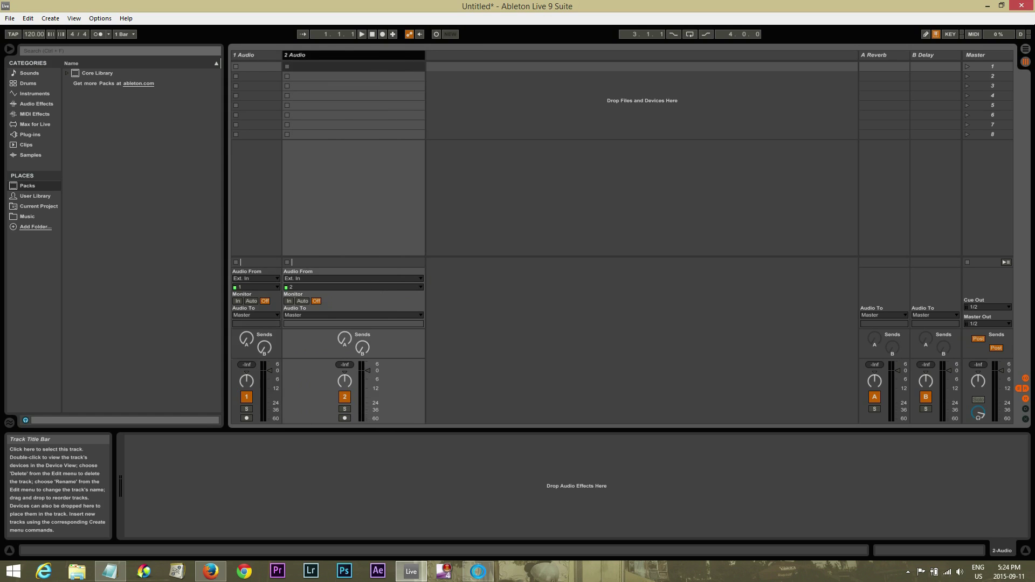
drag(282, 55, 373, 55)
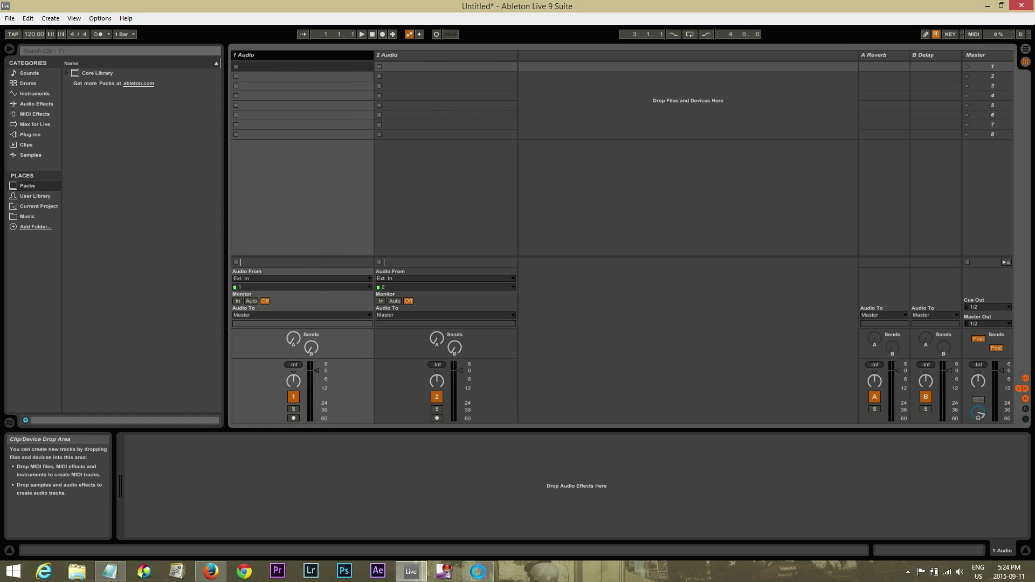
Open the audio preferences and examine the available In/Out Sample Rate options without changing the setting
click(100, 18)
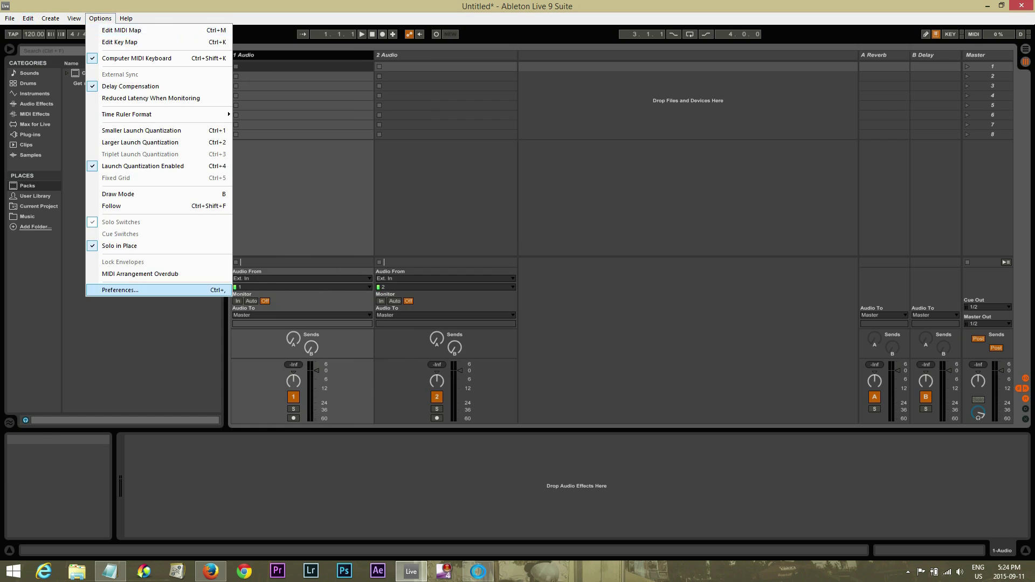
click(162, 289)
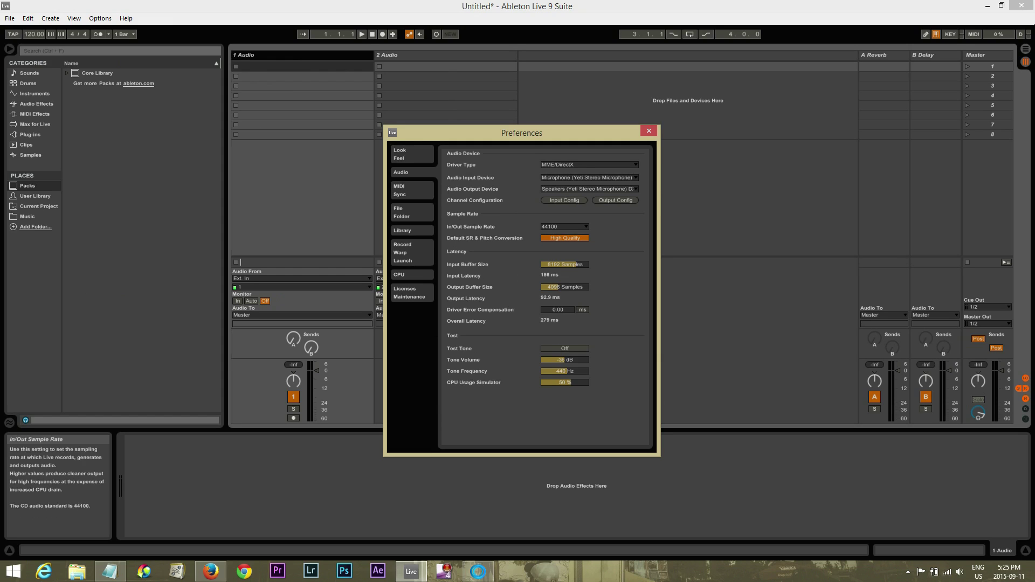
click(564, 226)
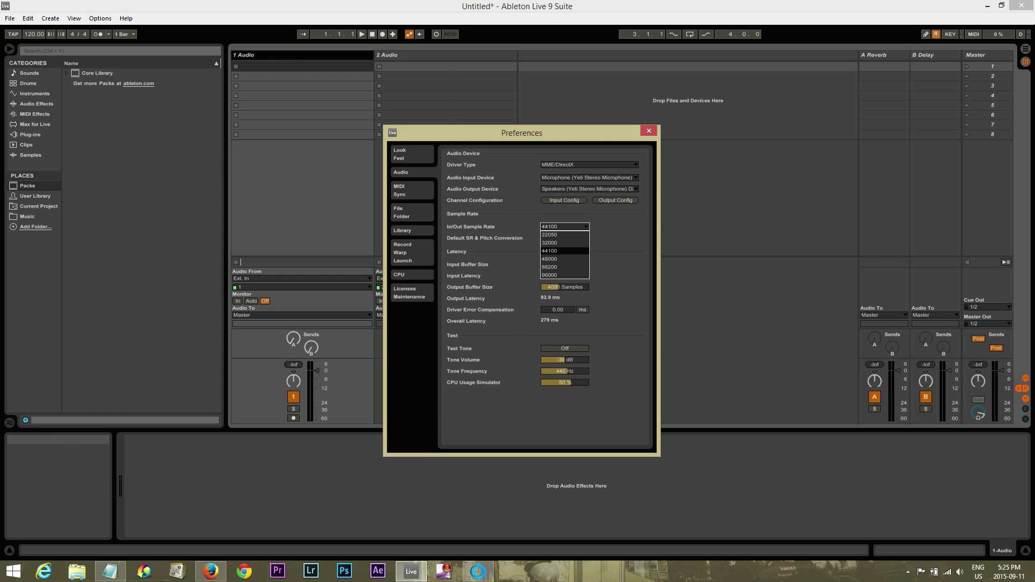
key(Escape)
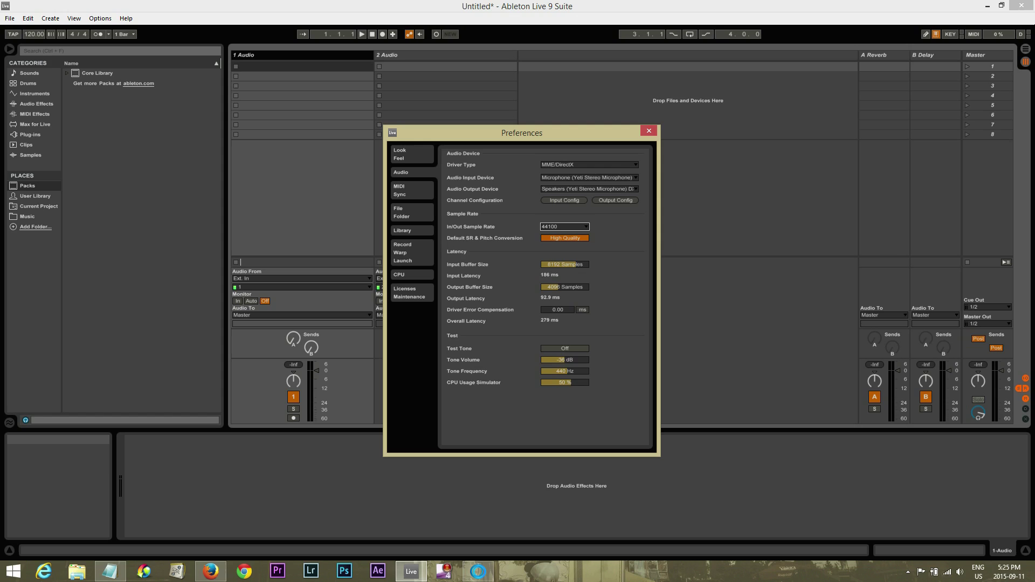
click(565, 227)
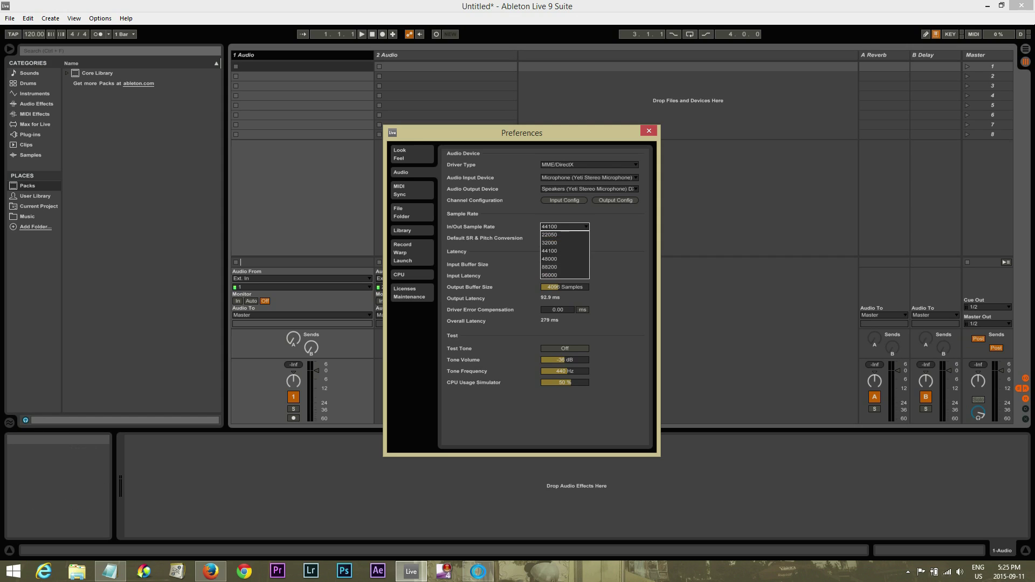
key(Escape)
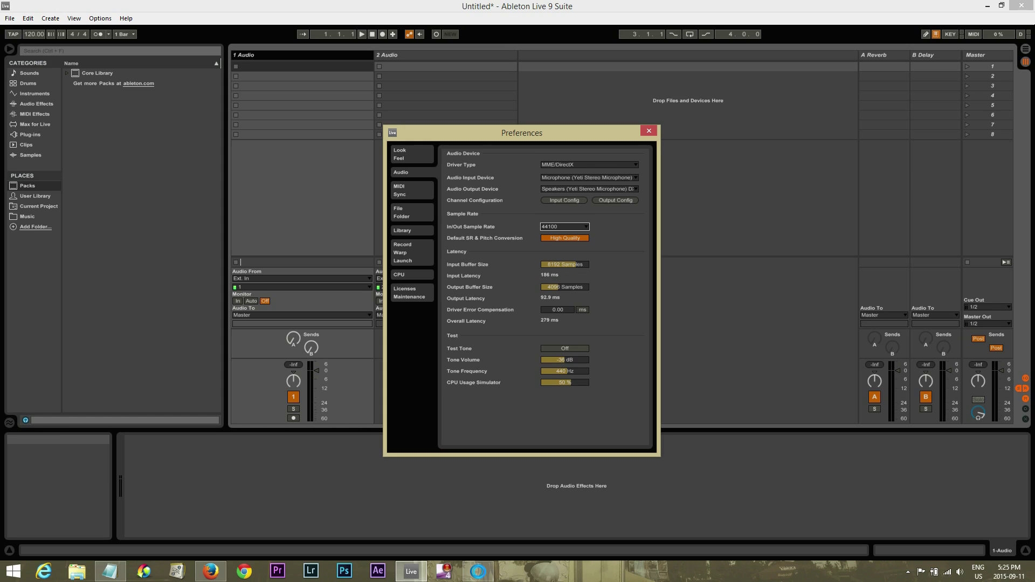
Preview the Default skin in the Look Feel preferences and switch back to the Disco skin
click(411, 153)
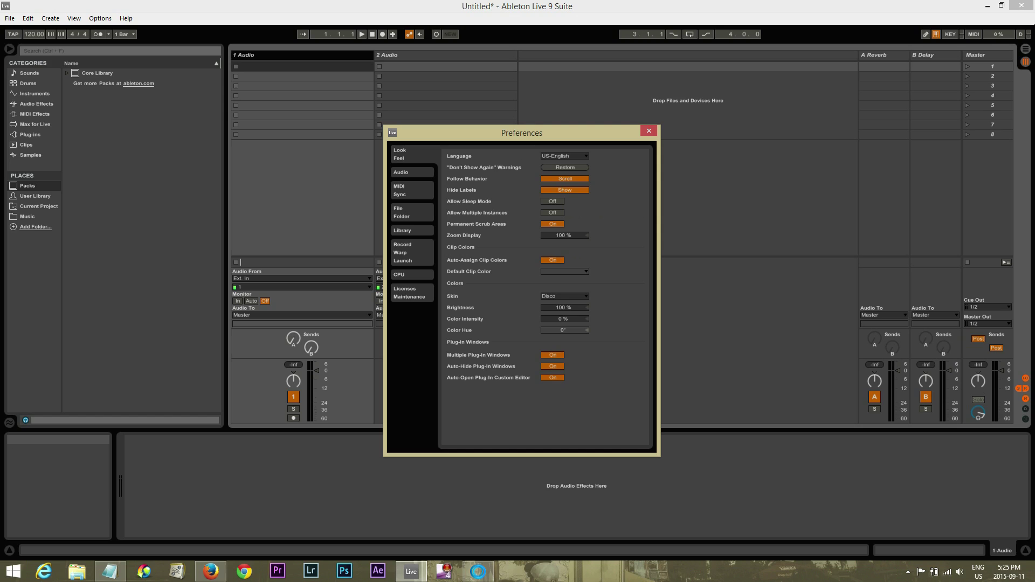
click(564, 296)
click(561, 305)
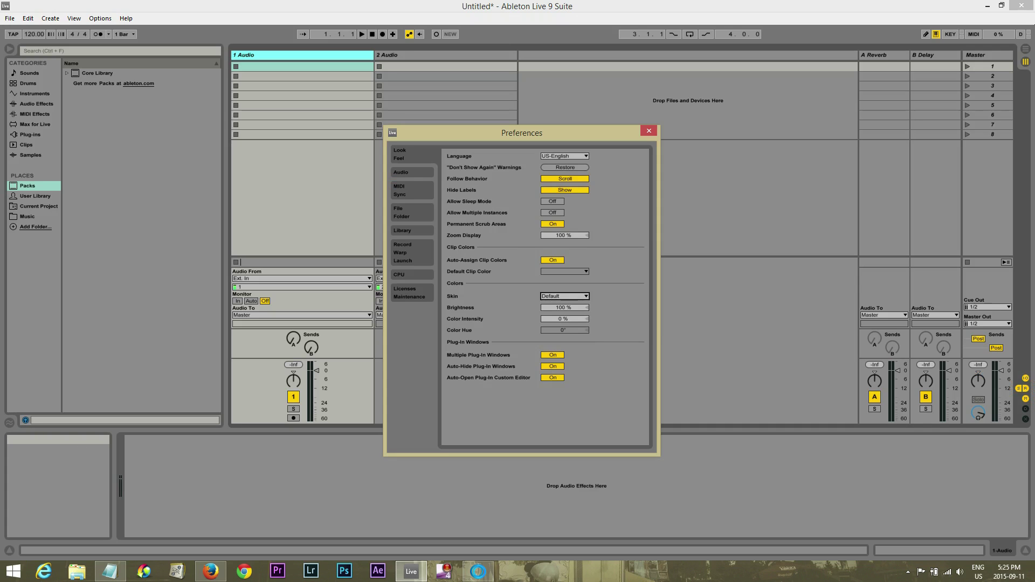
click(565, 296)
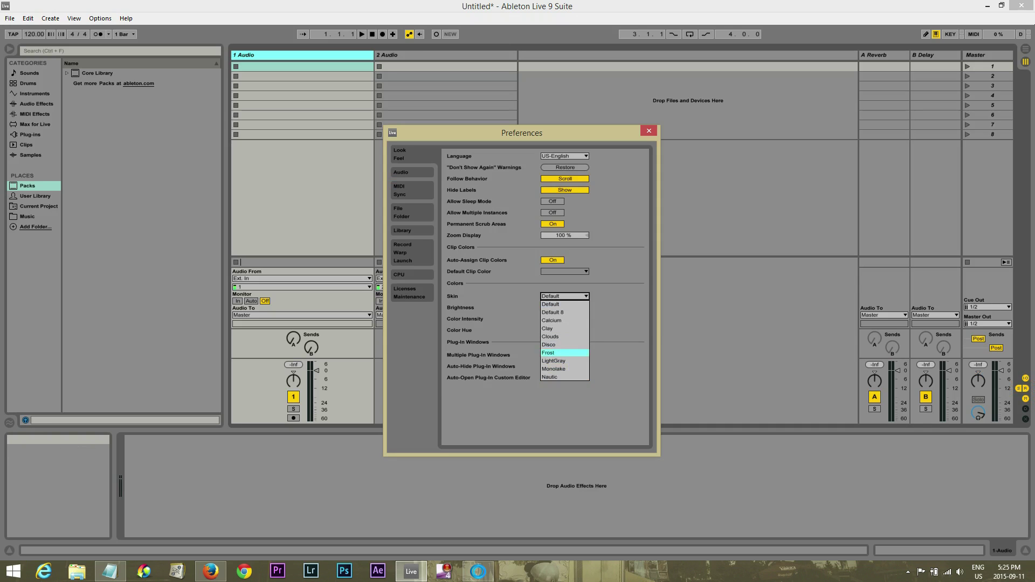
click(560, 345)
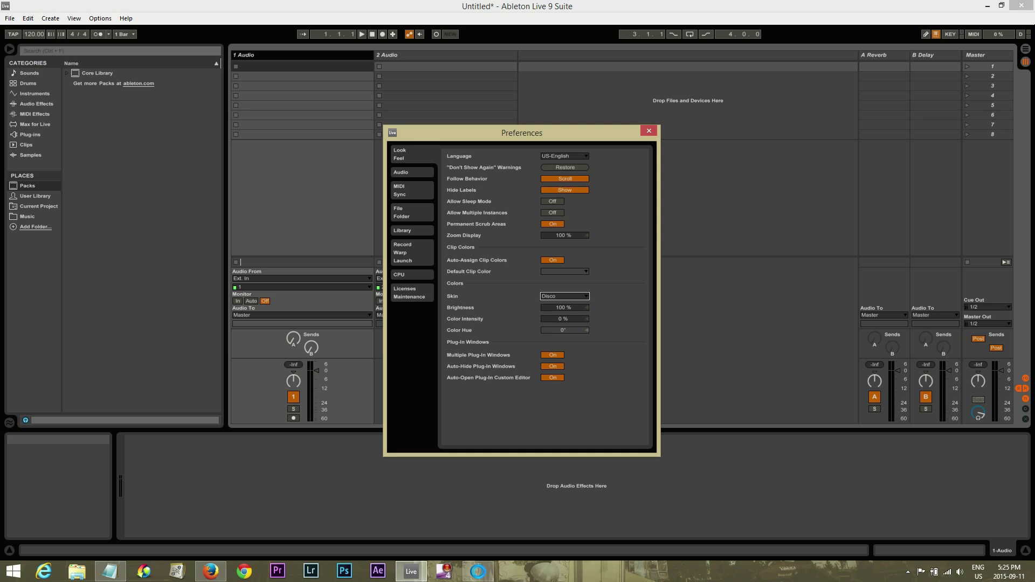
Review the File Folder, Library and Record Warp Launch preferences, toggling Auto-Warp Long Samples on and back off, and close the preferences
click(412, 212)
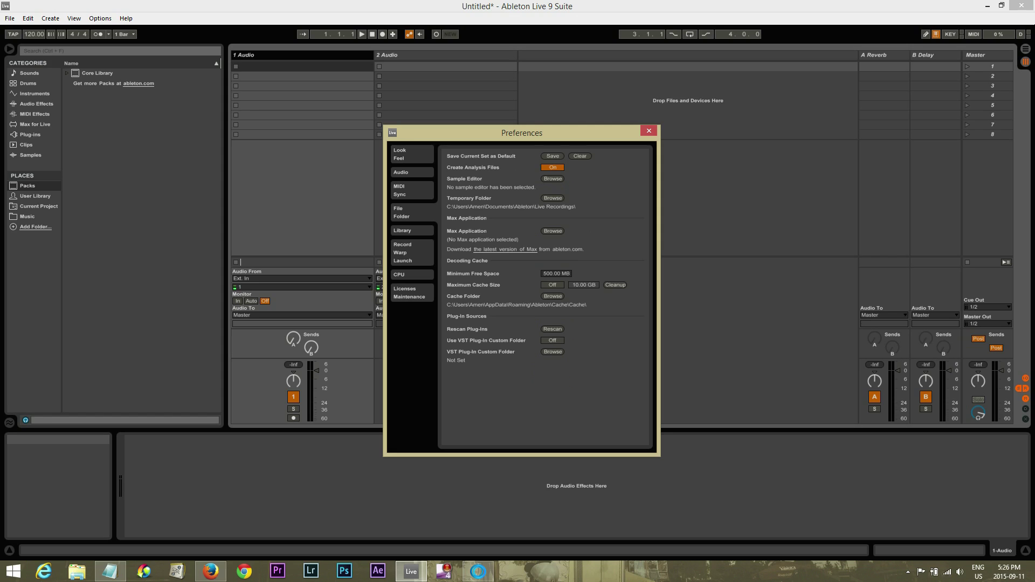
click(412, 230)
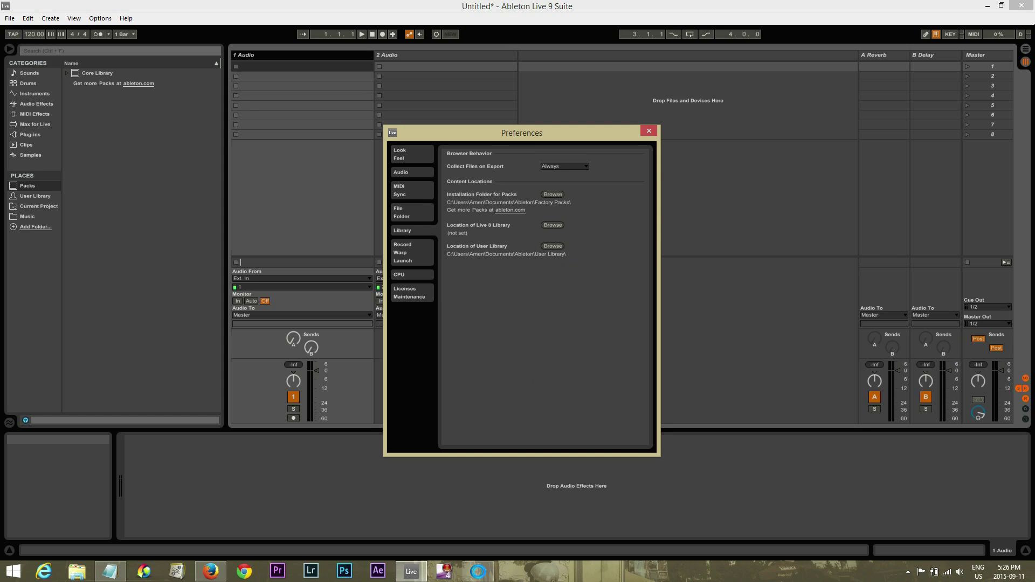
click(412, 252)
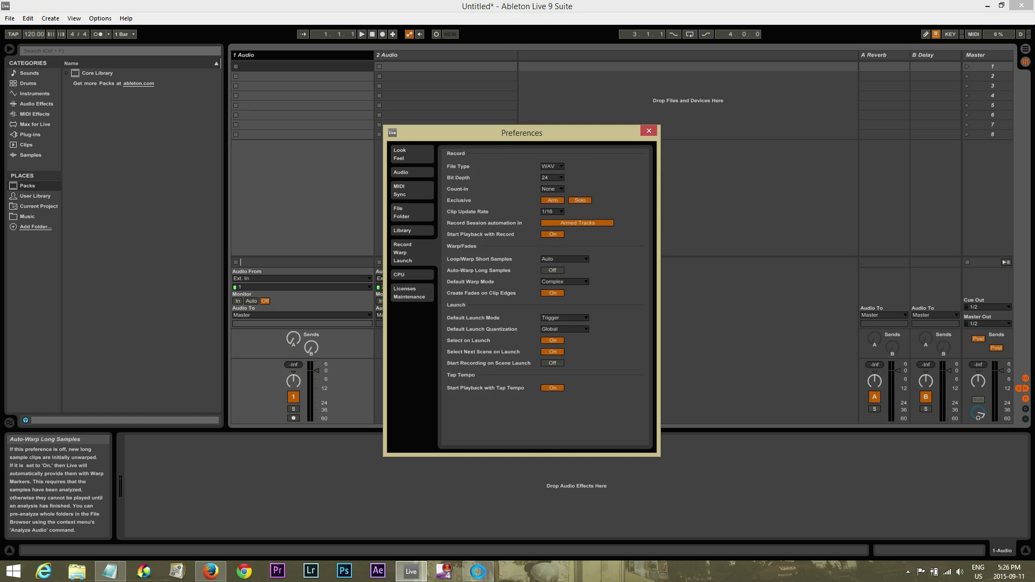
click(552, 270)
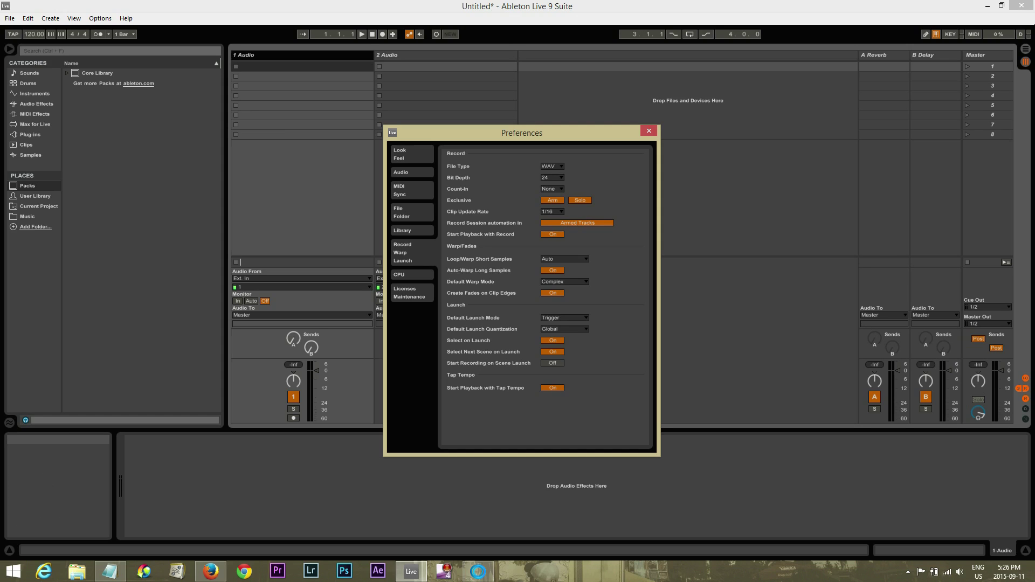
click(552, 270)
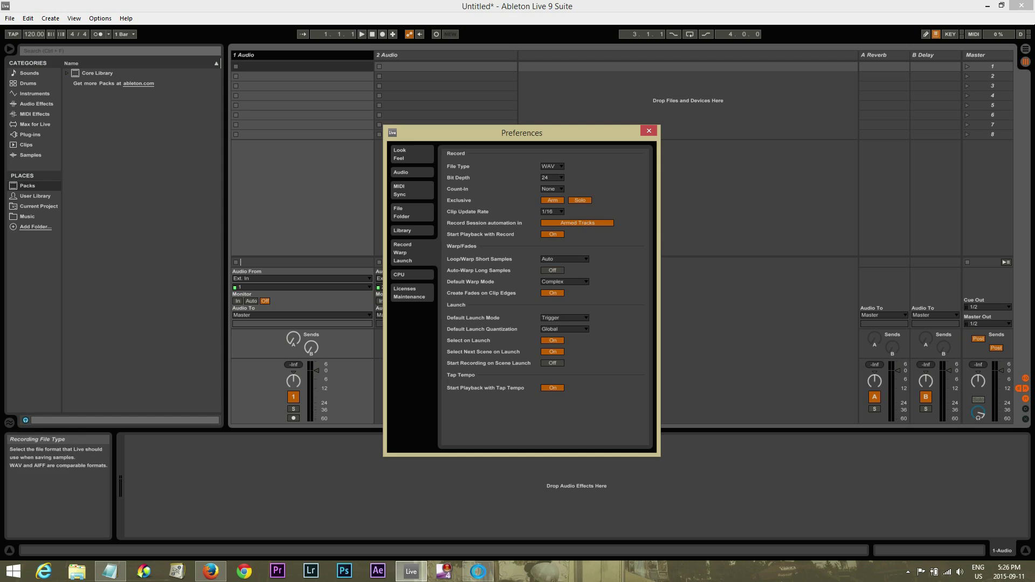
click(648, 131)
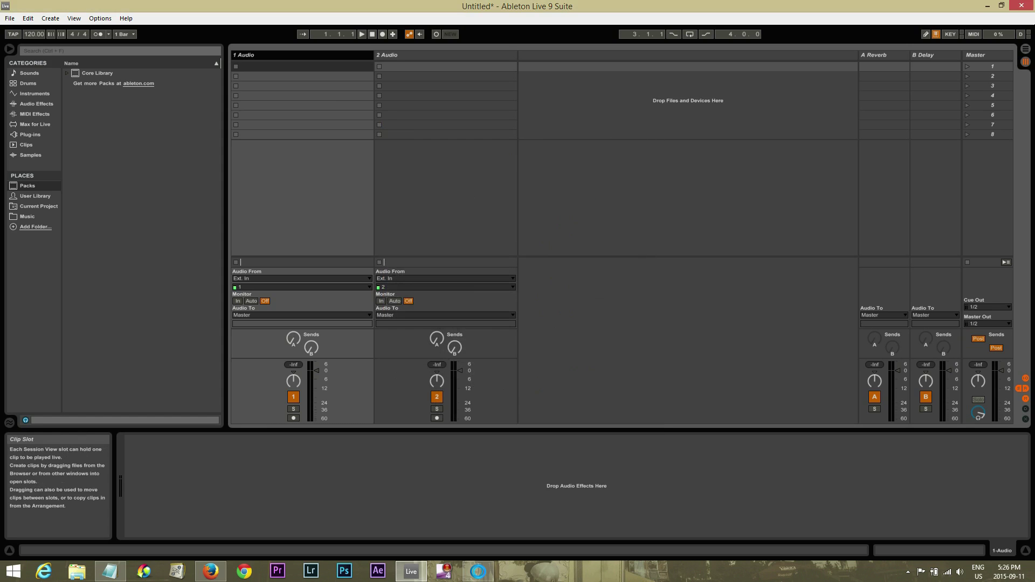
Narrow the browser and rename the two audio tracks Deck 1 and Deck 2
drag(226, 59, 190, 60)
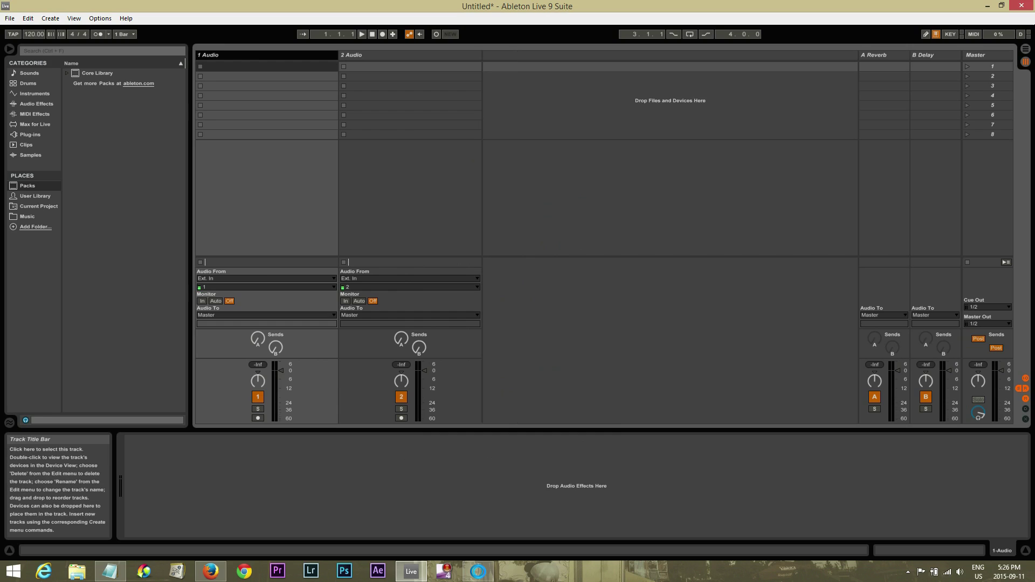
key(ctrl+r)
text(Deck 1)
key(Return)
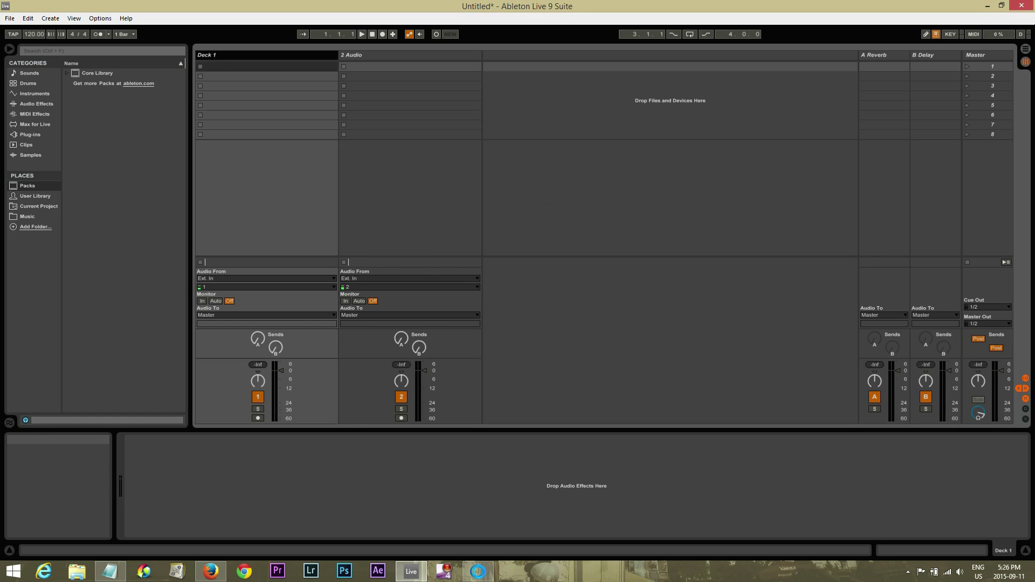
click(410, 55)
key(ctrl+r)
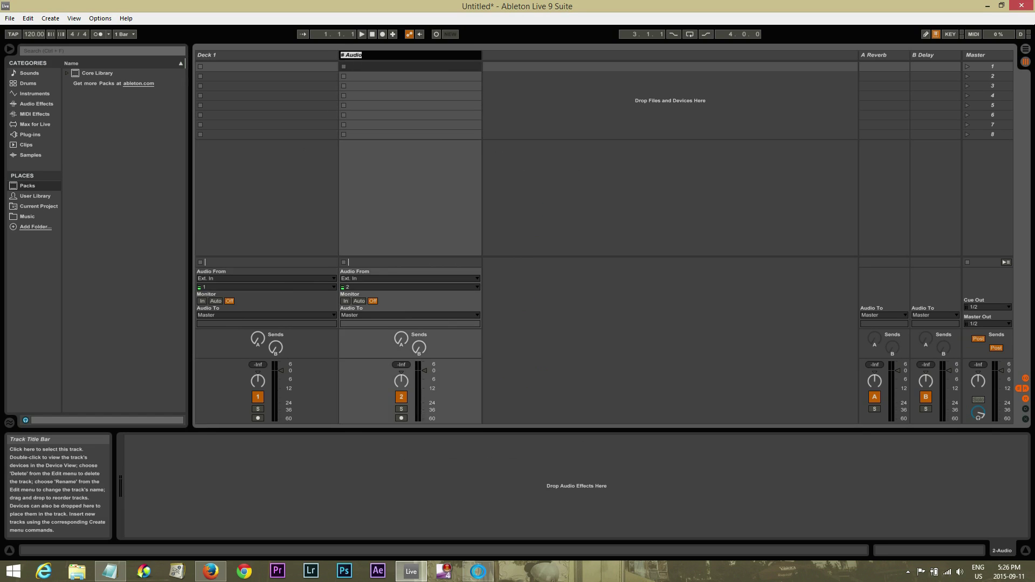
text(Deck 2)
key(Return)
Examine the effect devices on the A Reverb and B Delay return tracks and reselect Deck 1
click(884, 55)
click(935, 55)
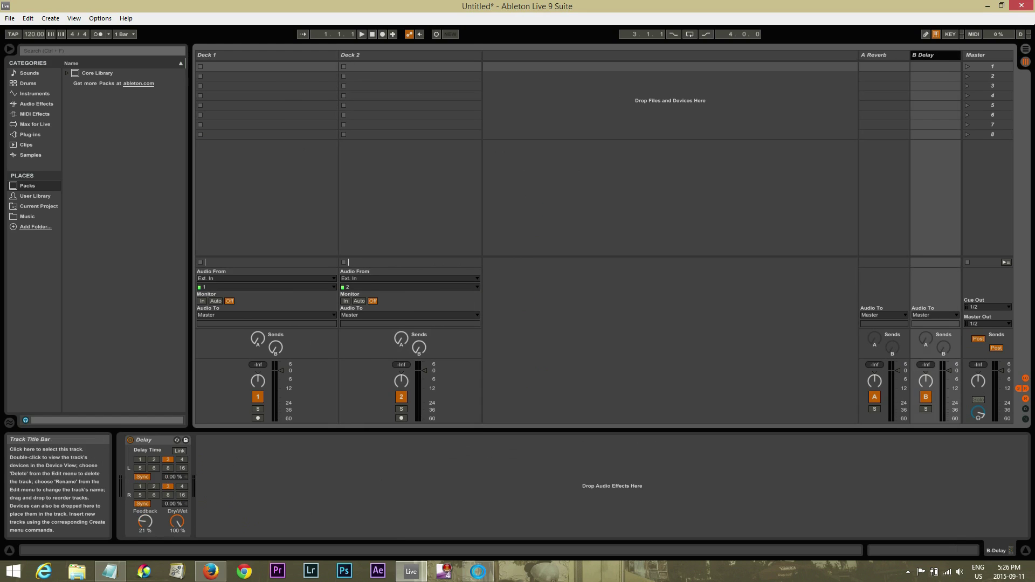
click(884, 55)
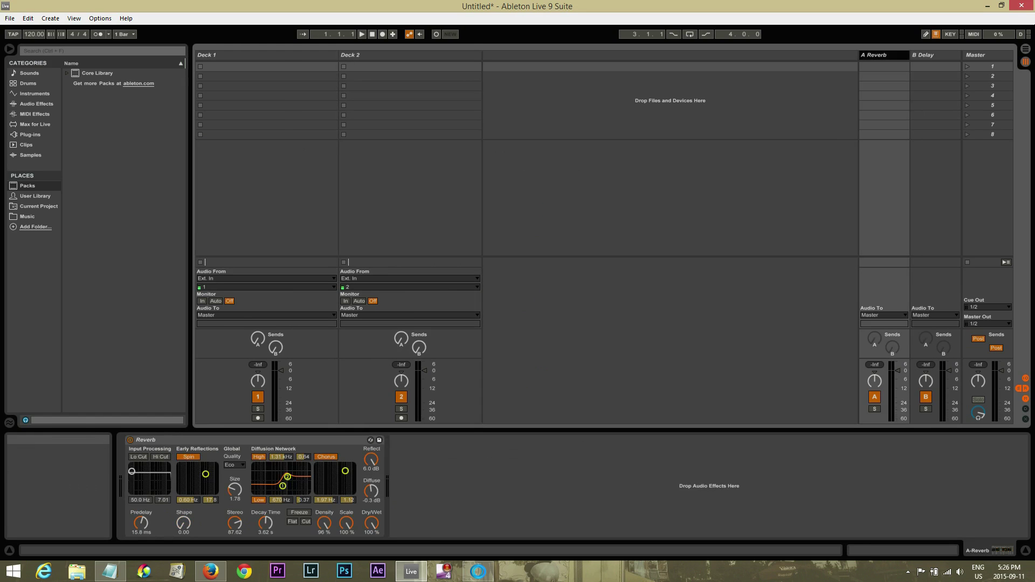
click(935, 55)
click(884, 55)
click(266, 55)
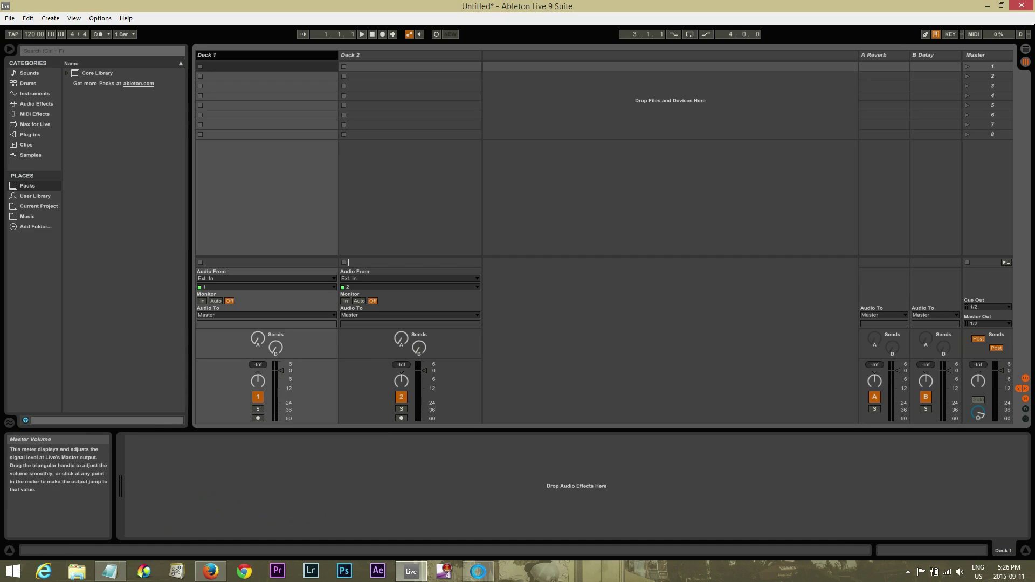
Show the crossfader section and assign Deck 1 to side A and Deck 2 to side B
click(1026, 419)
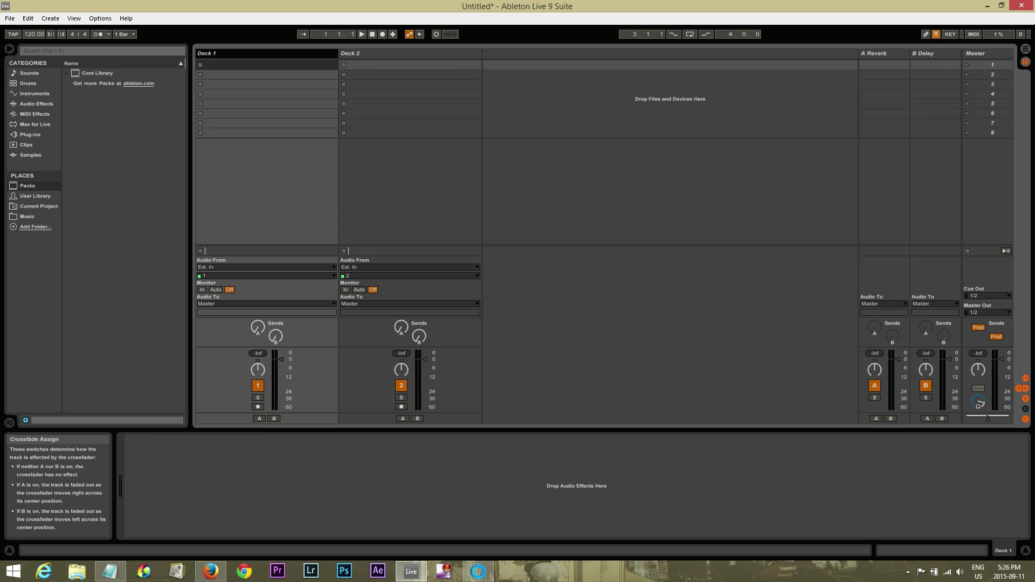
click(260, 418)
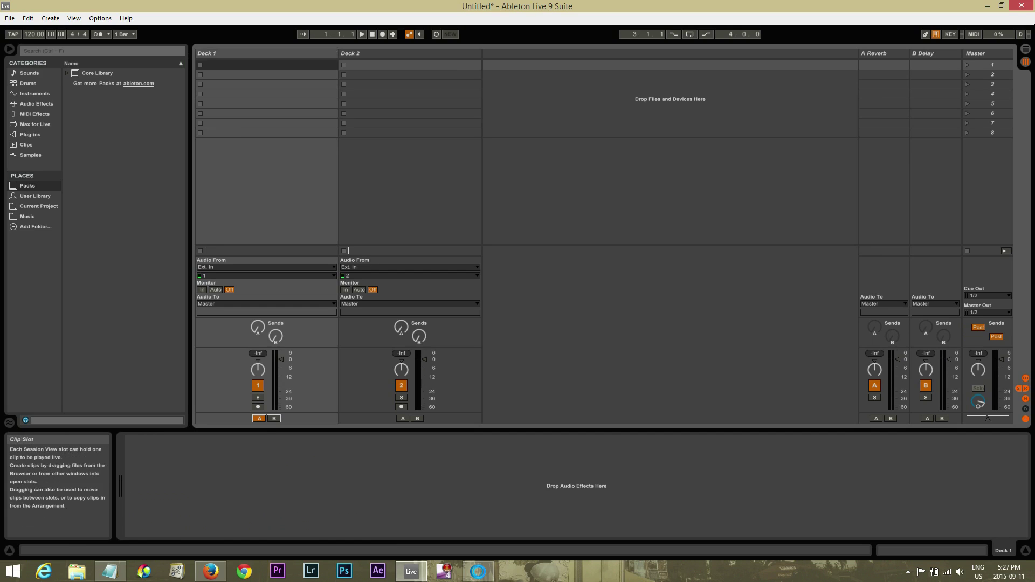
click(417, 419)
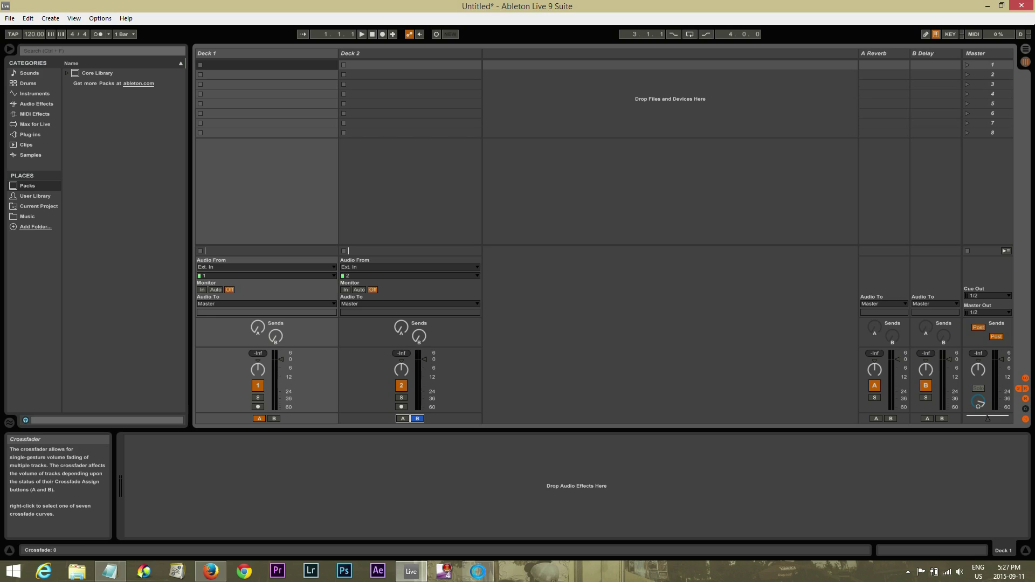
Load the 11A_112_A-slam_Dont_Waste_Time clip from the 110 - 119 BPM folder into Deck 1's second slot
click(266, 53)
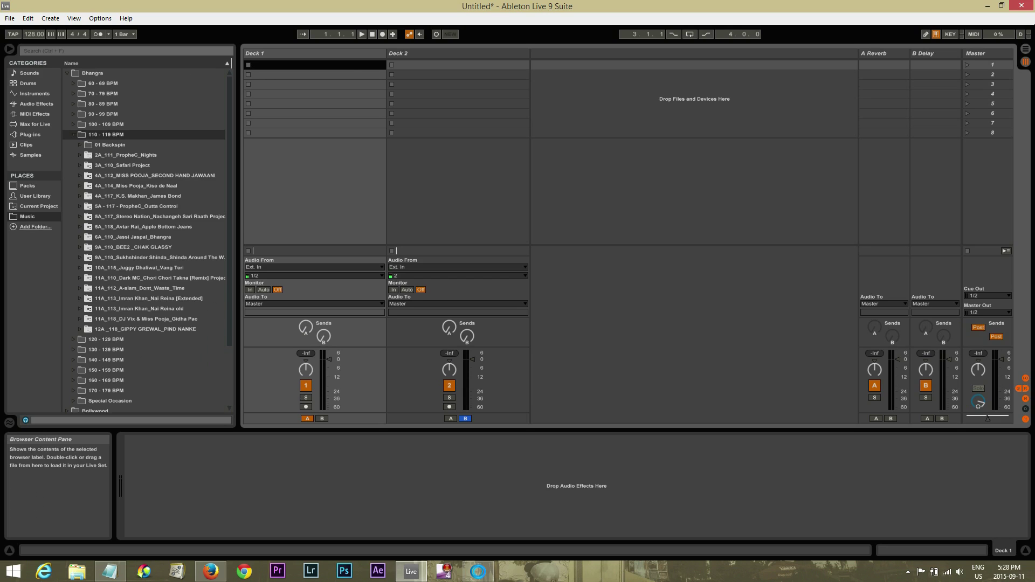
click(79, 288)
drag(146, 309, 300, 75)
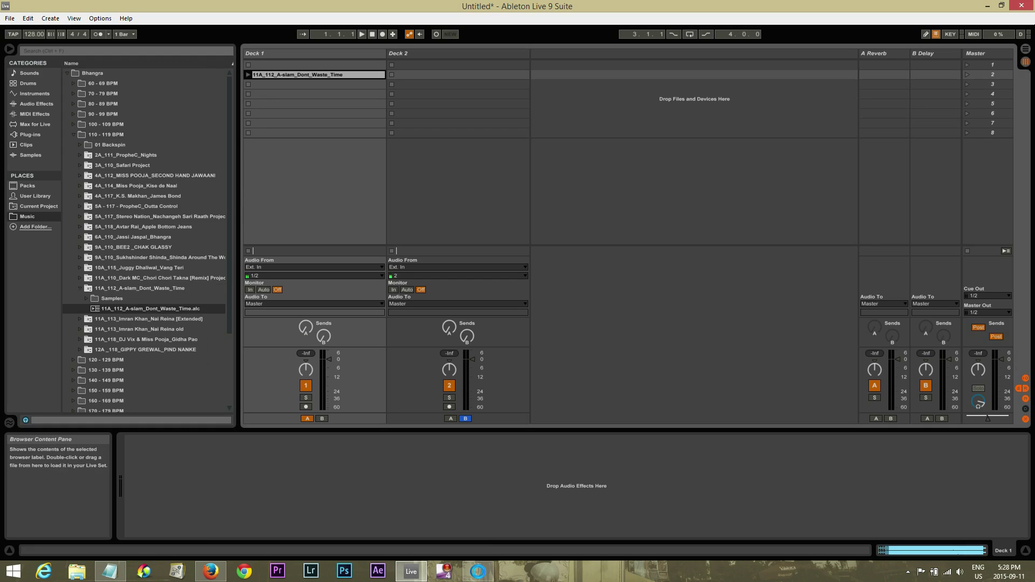
Load the Loop clip from 11A_113_Imran Khan_Nai Reina [Extended] into Deck 2 and move both decks' clips up to the first slots
click(80, 288)
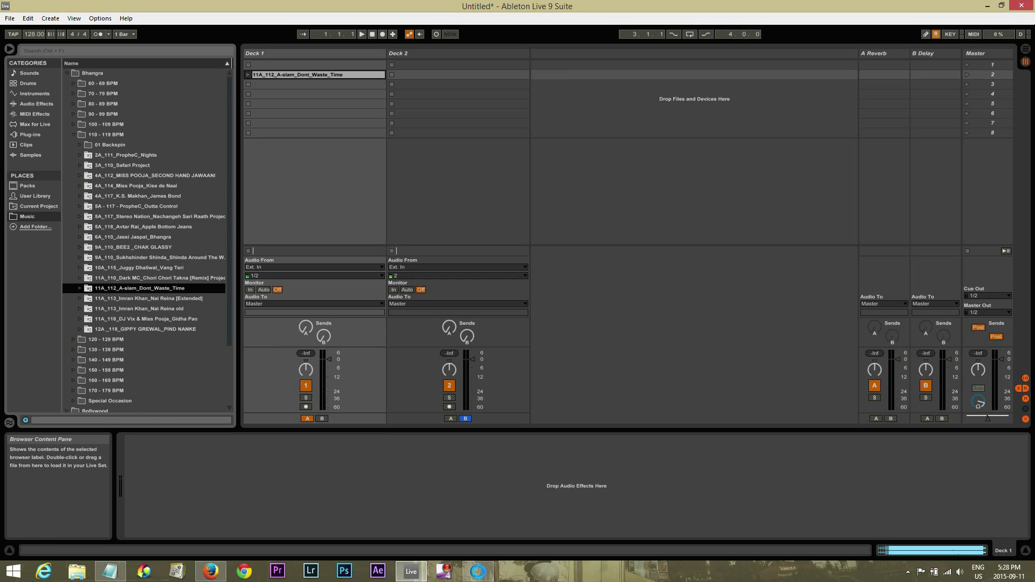
click(80, 298)
drag(122, 359, 431, 74)
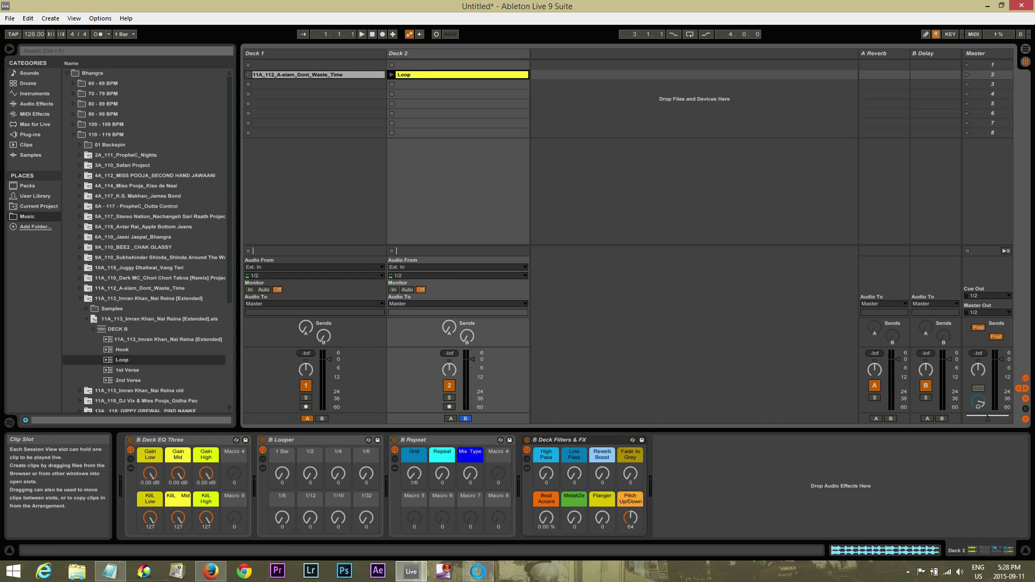
drag(318, 74, 318, 65)
drag(432, 74, 431, 64)
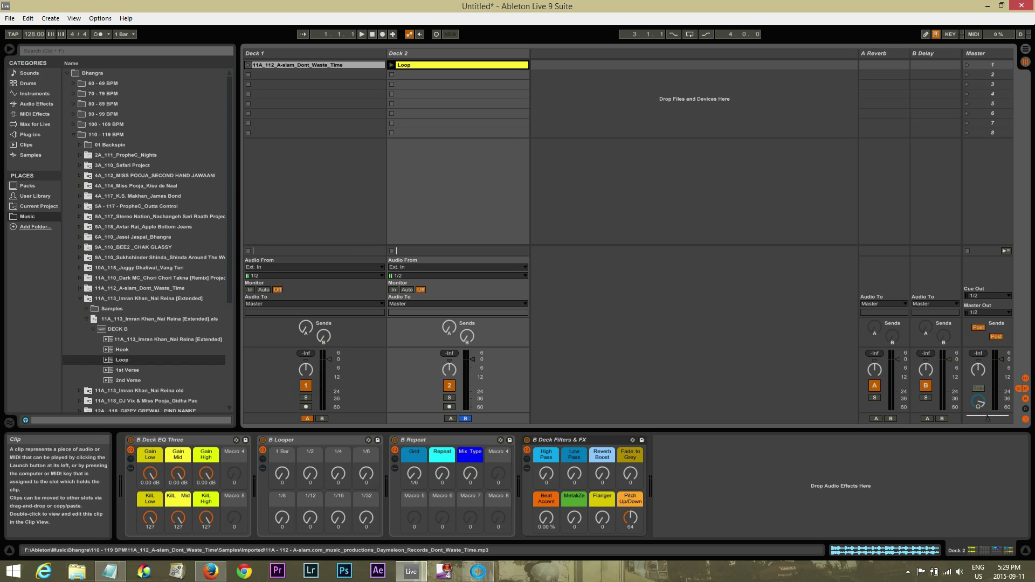
Move the crossfader fully to side A and set the global quantization to 1/4
click(318, 65)
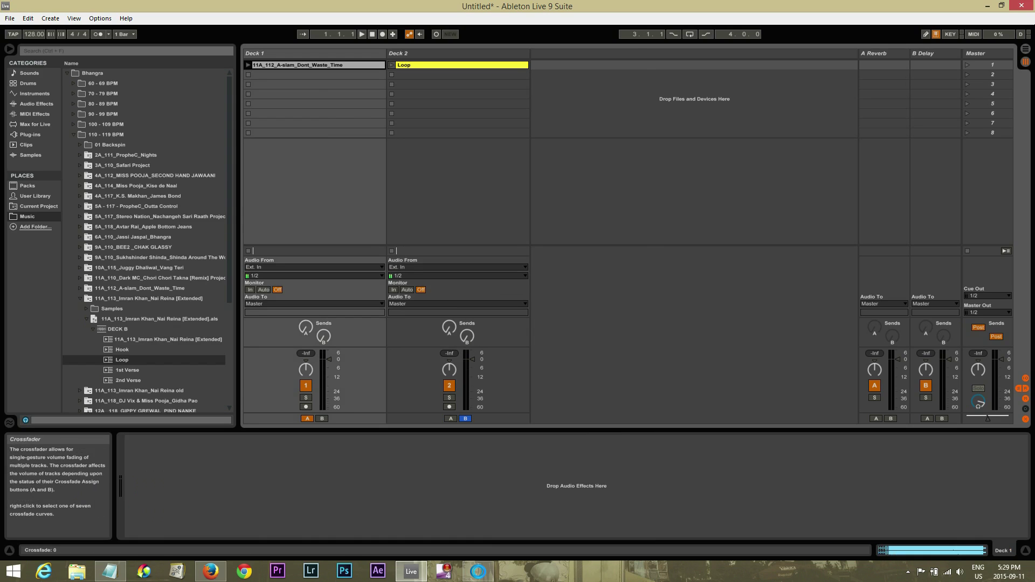
click(987, 418)
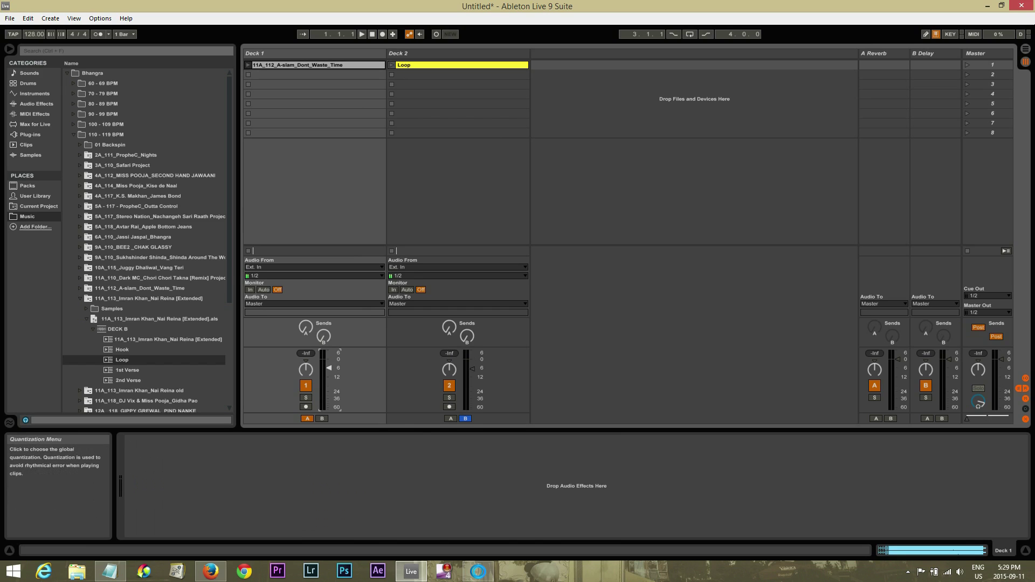
click(124, 34)
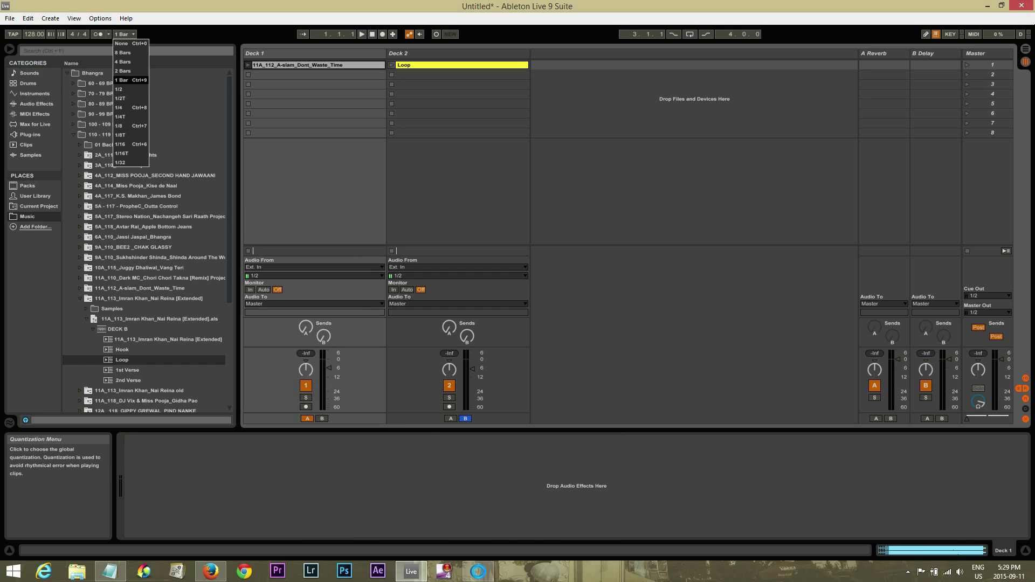
click(131, 107)
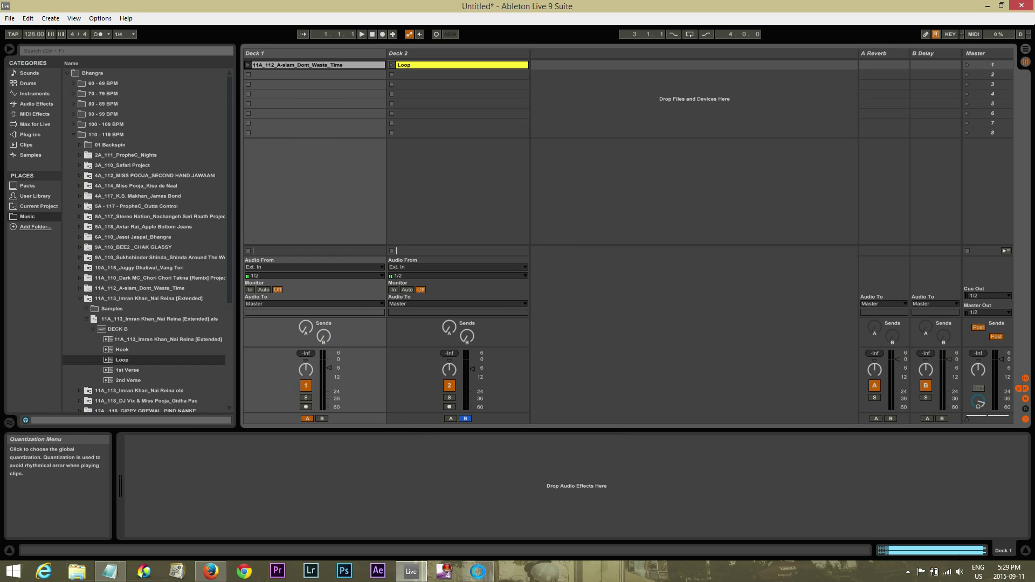
Play Deck 1's clip and try the set's tempo at 123 BPM before restoring it to 112 BPM
double_click(318, 65)
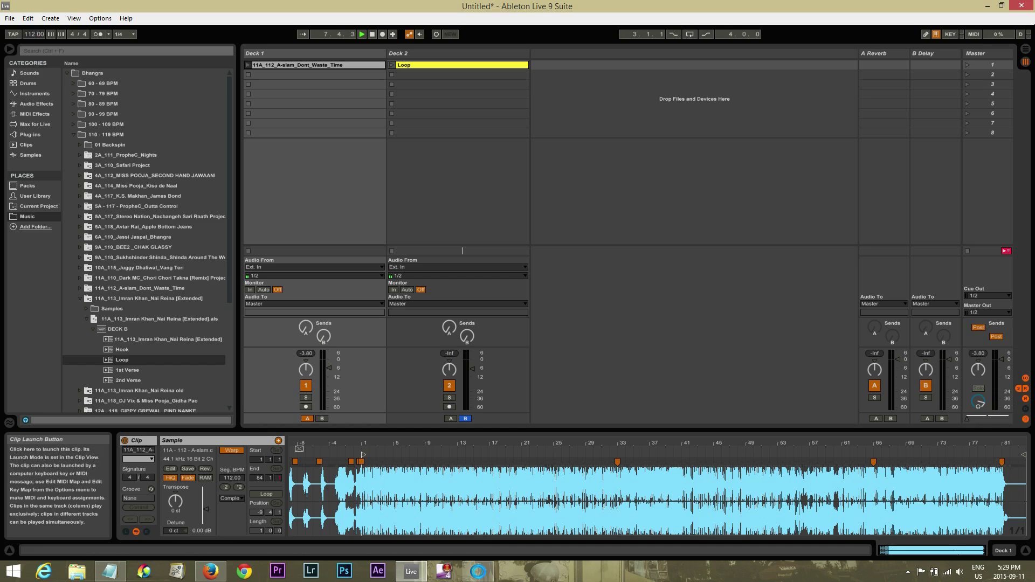
click(248, 65)
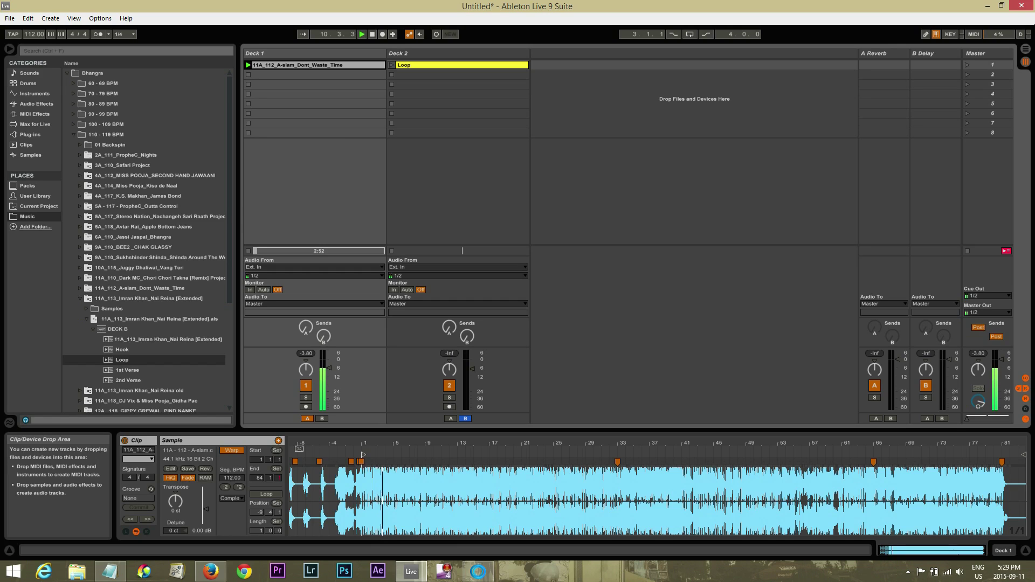
click(248, 74)
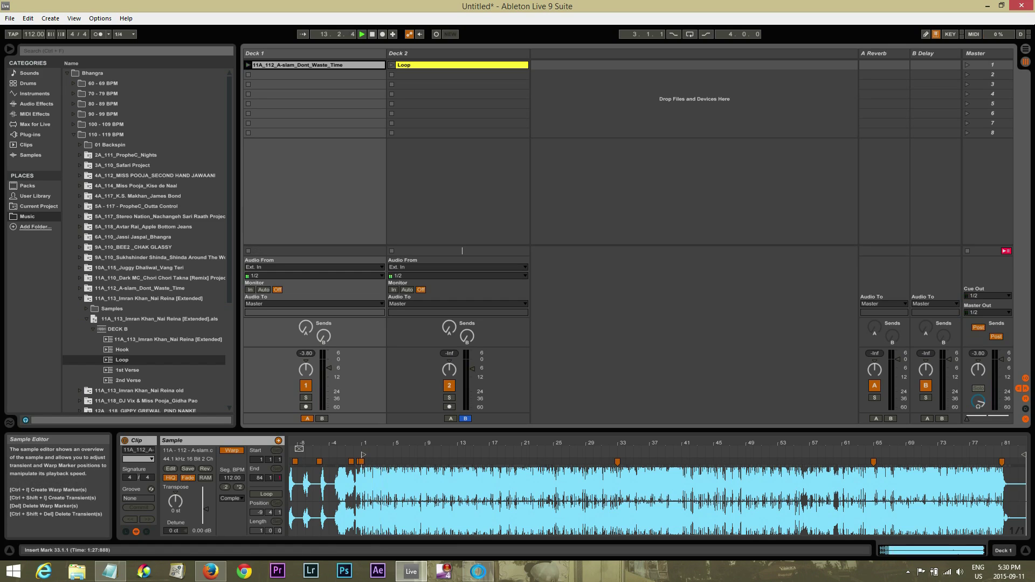
click(248, 65)
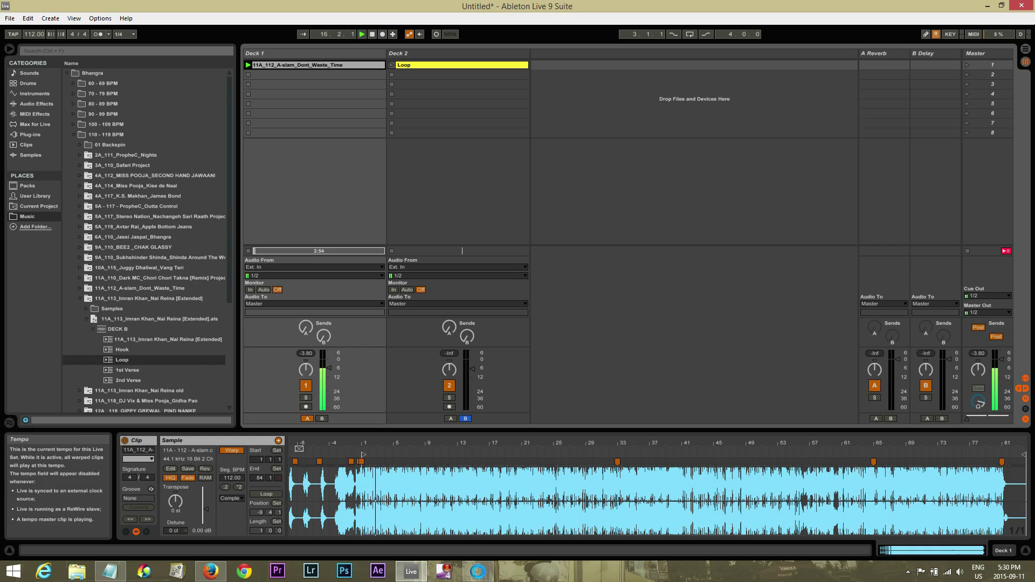
drag(34, 34, 34, 30)
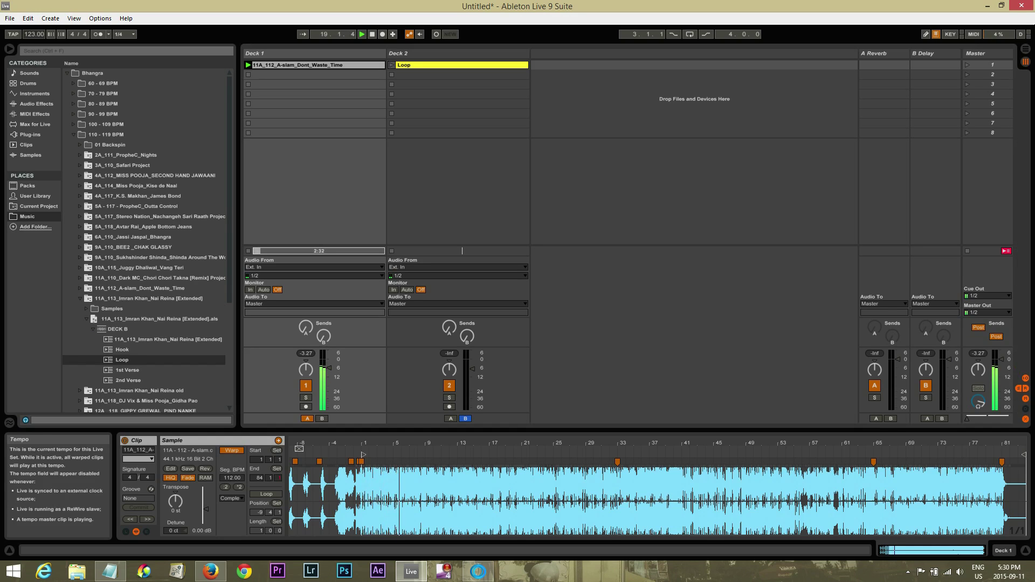
drag(34, 34, 34, 31)
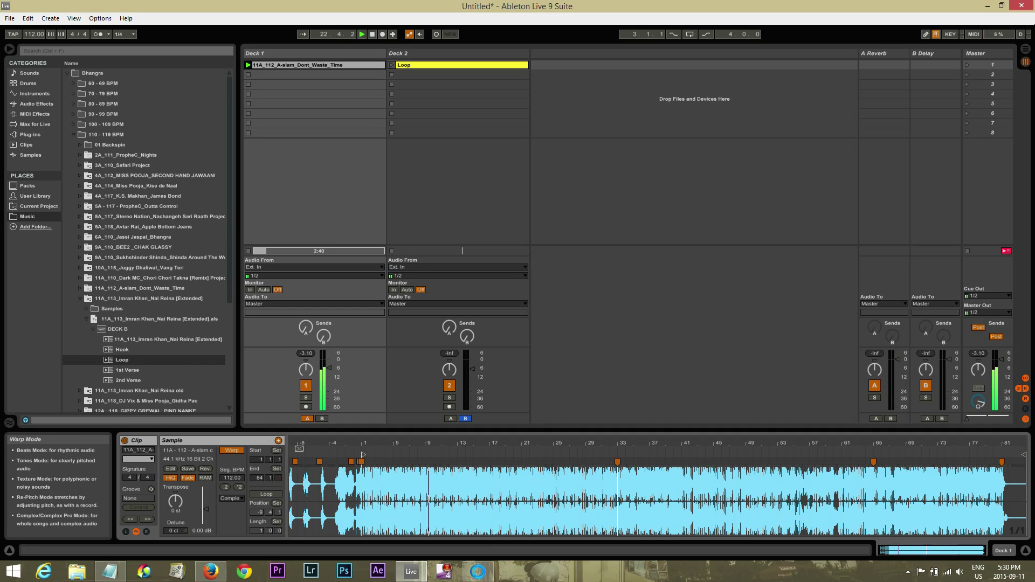
Examine the warp mode options of Deck 1's clip, stop the clip, and check the default warp mode choices in the preferences
click(231, 499)
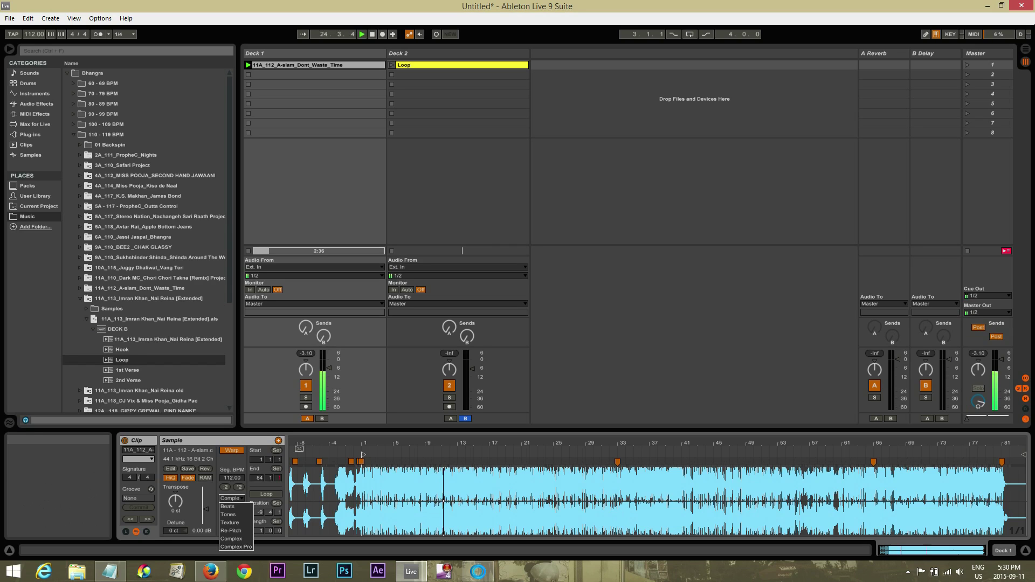
key(Escape)
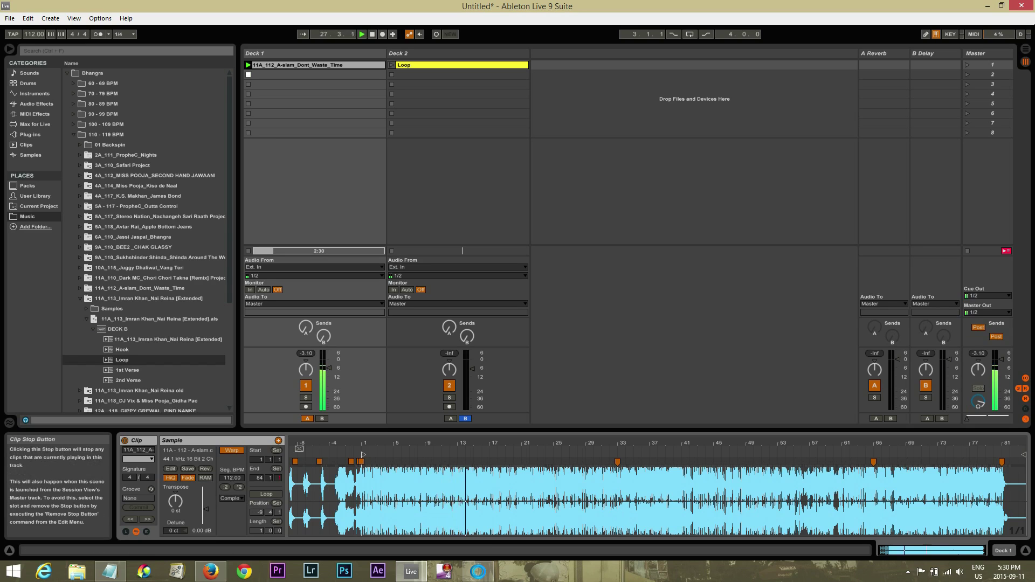
click(248, 74)
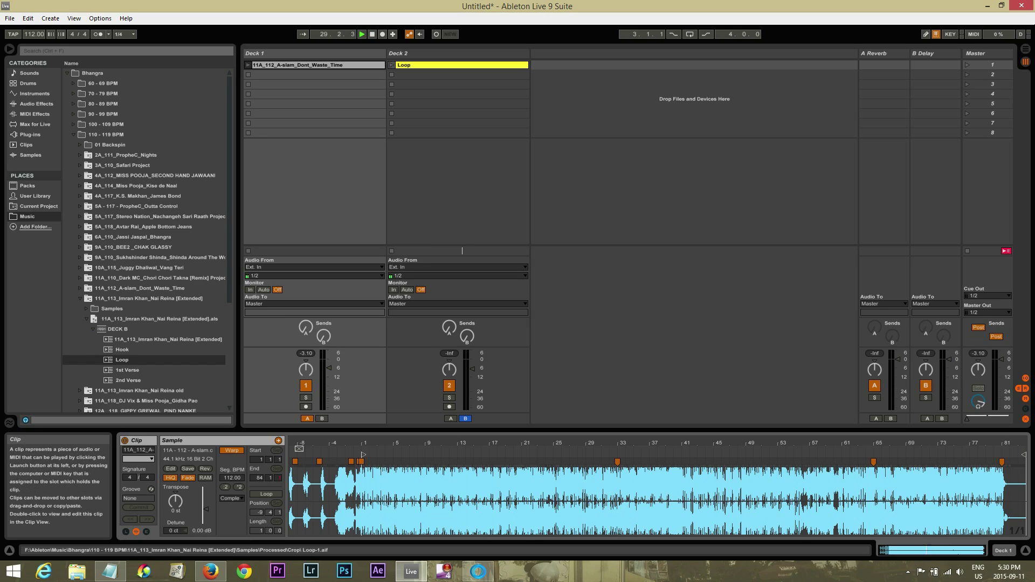
key(alt+o)
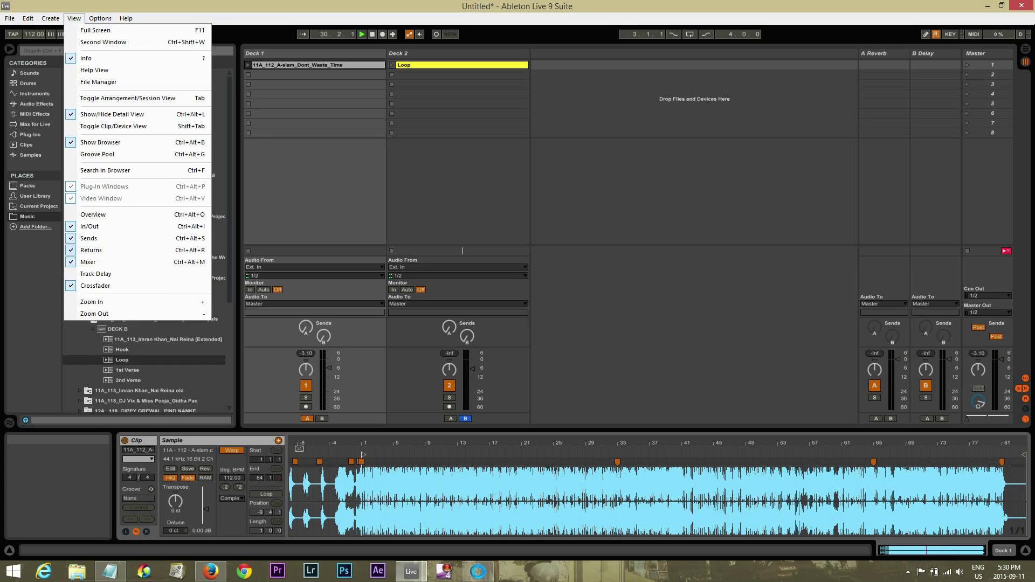
click(121, 290)
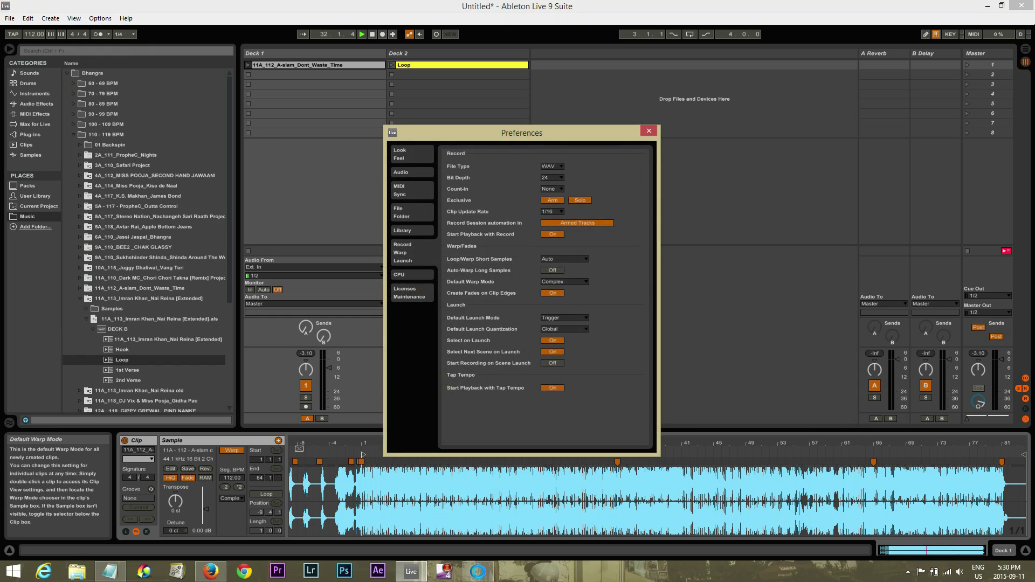
click(564, 282)
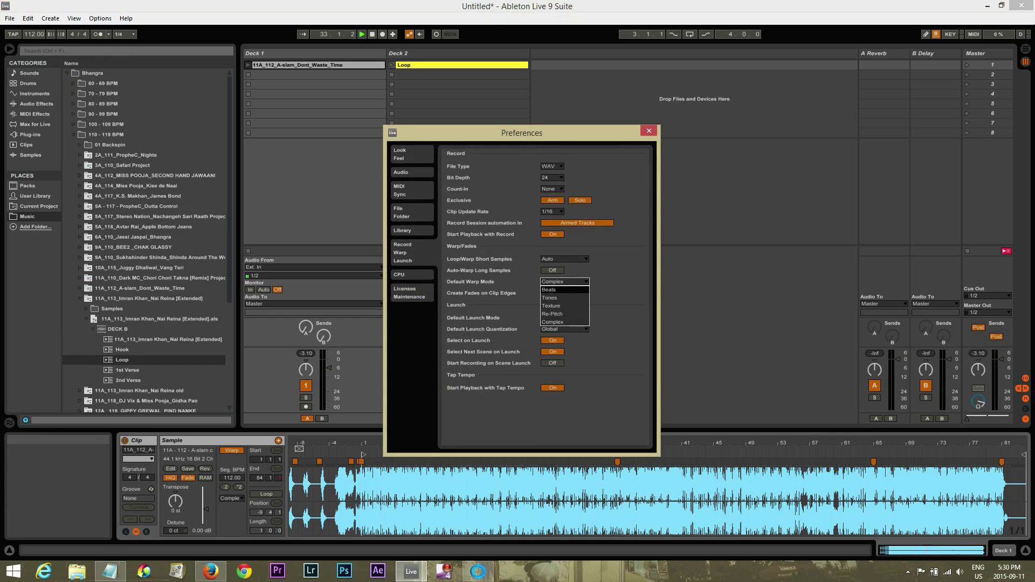
click(564, 282)
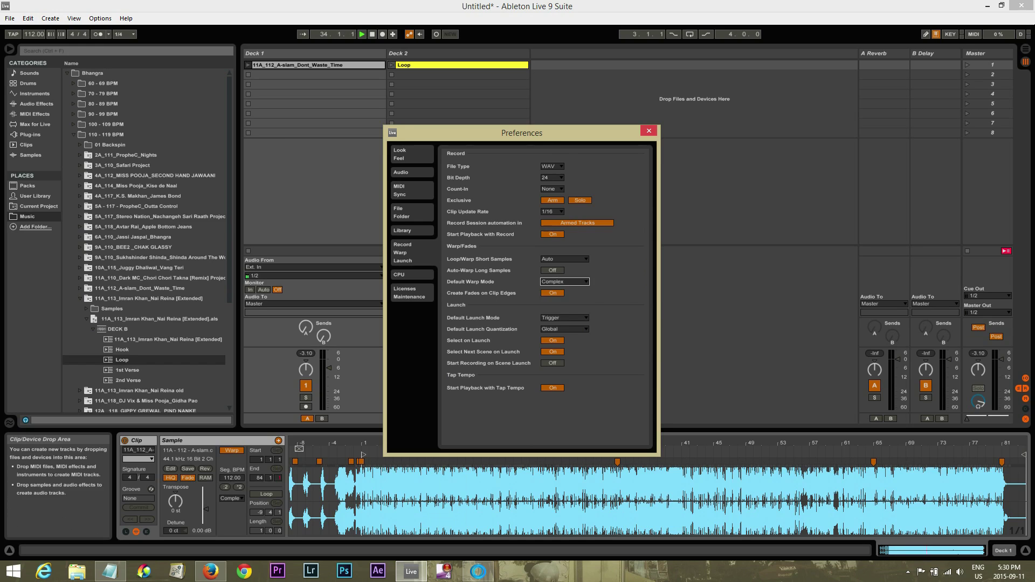
key(Escape)
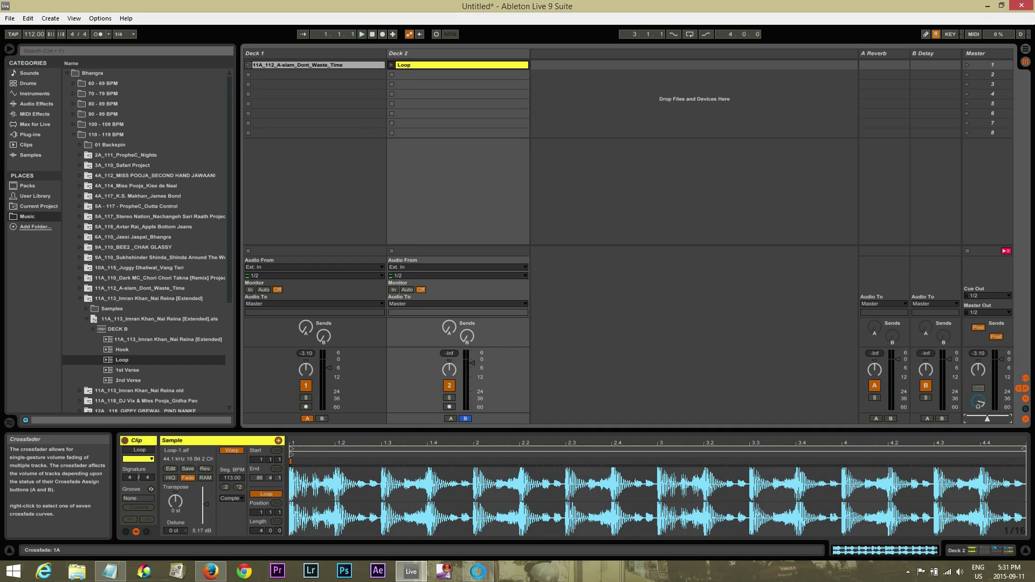
Launch Deck 1's clip, lower Deck 2's volume slightly, and start Deck 2's Loop clip alongside it
key(Left)
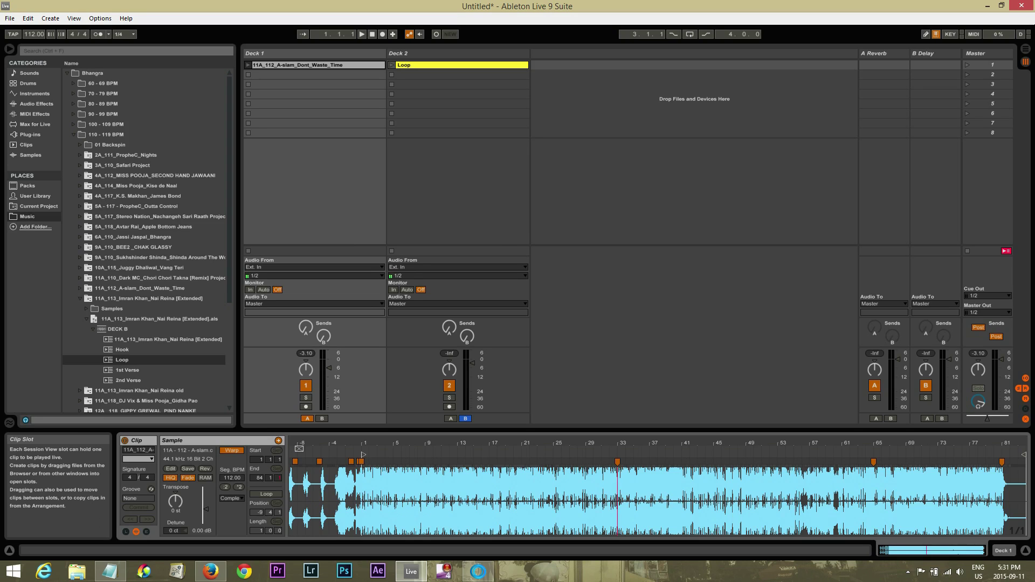
click(248, 64)
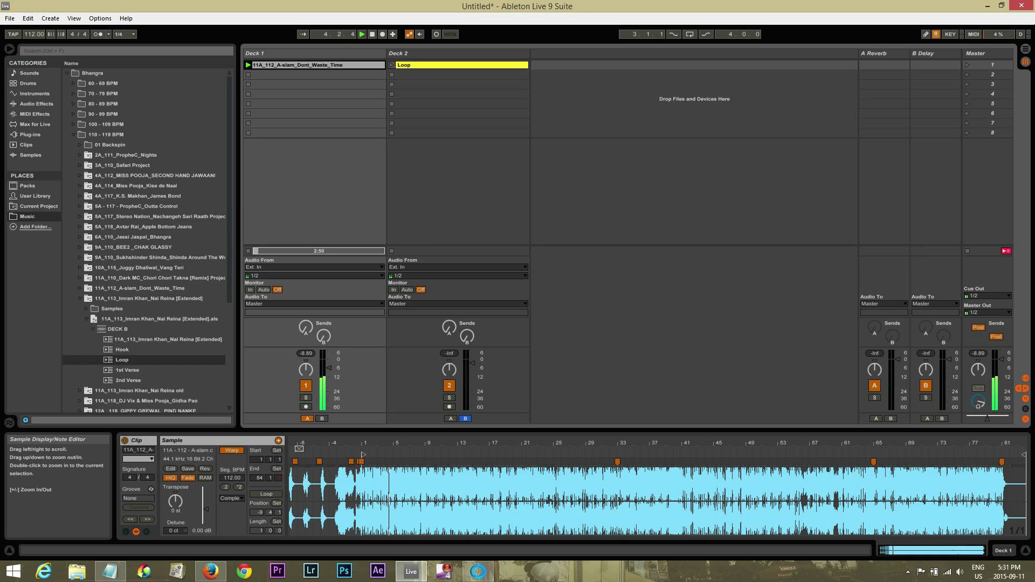
click(473, 363)
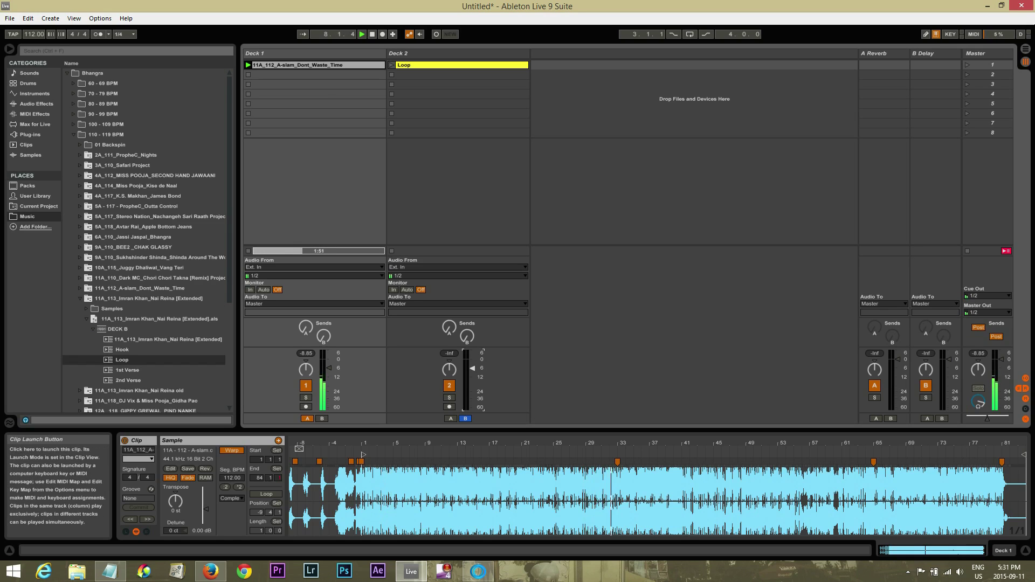
click(392, 65)
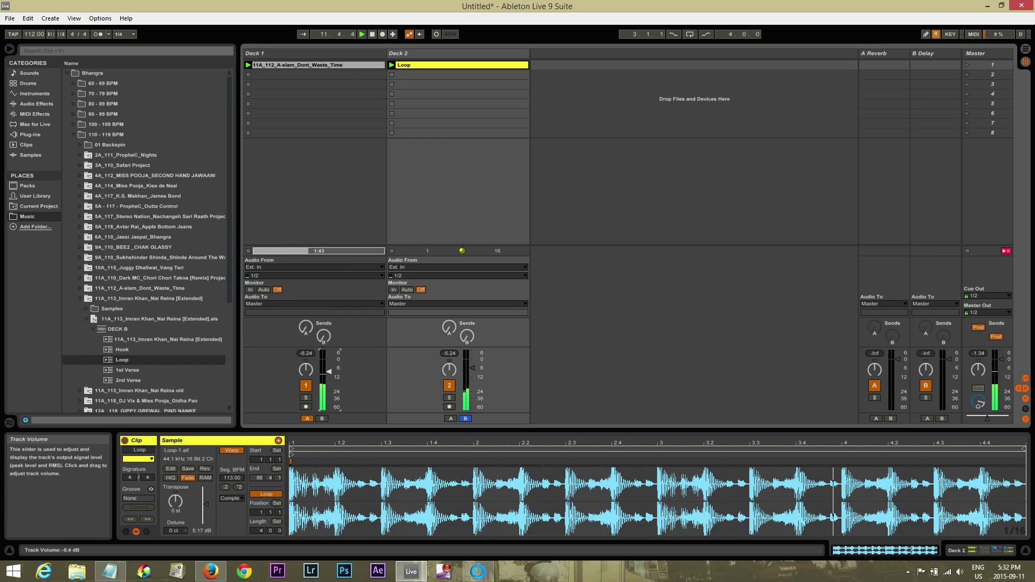
Raise Deck 1's volume and shift the crossfader fully to side A before stopping playback of the clips
mouse_move(329, 371)
mouse_down()
mouse_move(329, 382)
mouse_move(329, 365)
mouse_up()
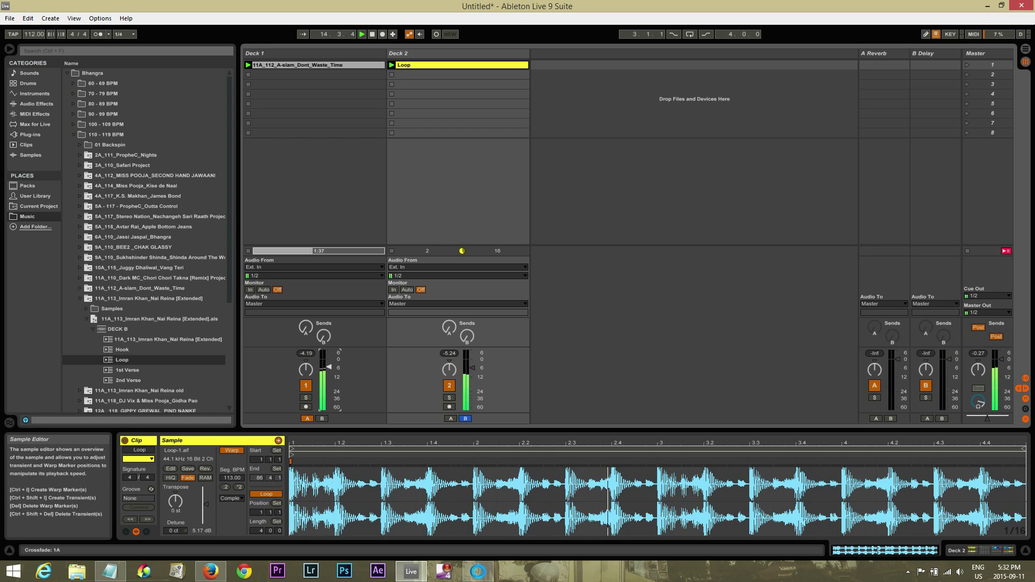
mouse_move(987, 419)
mouse_down()
mouse_move(1002, 418)
mouse_move(967, 418)
mouse_up()
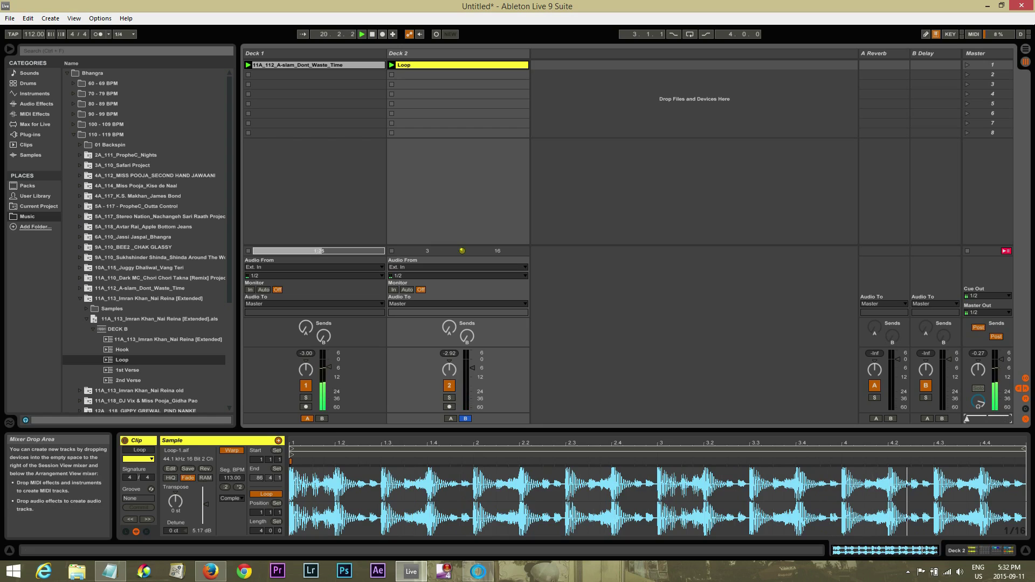
click(248, 74)
click(248, 75)
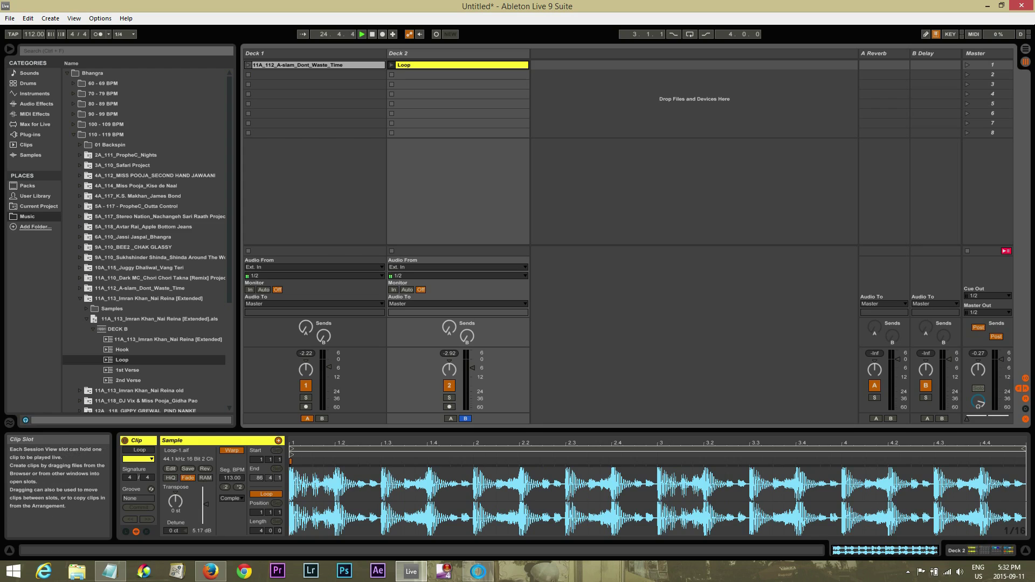
Relaunch Deck 1's clip, try its A Reverb send, and raise its B Delay send to about -3.6 dB
click(248, 65)
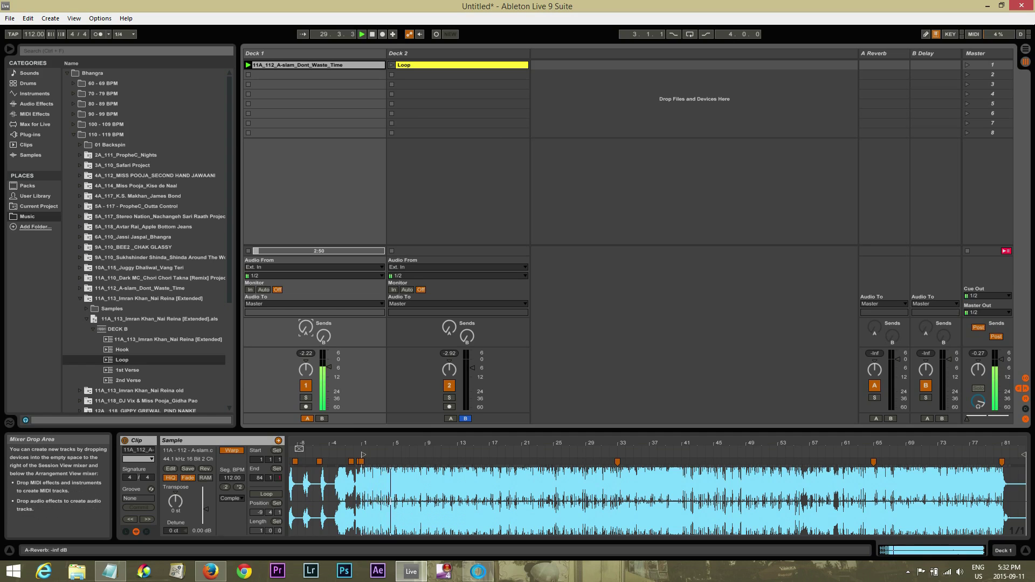
mouse_move(306, 326)
mouse_down()
mouse_move(306, 308)
mouse_move(305, 327)
mouse_up()
click(323, 335)
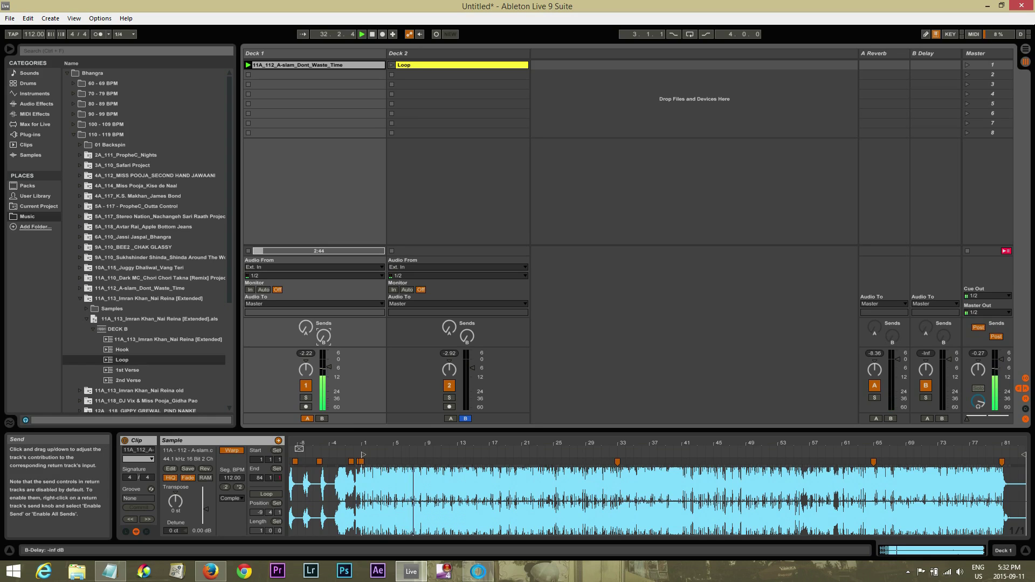
mouse_move(323, 336)
mouse_down()
mouse_move(324, 314)
mouse_move(324, 323)
mouse_up()
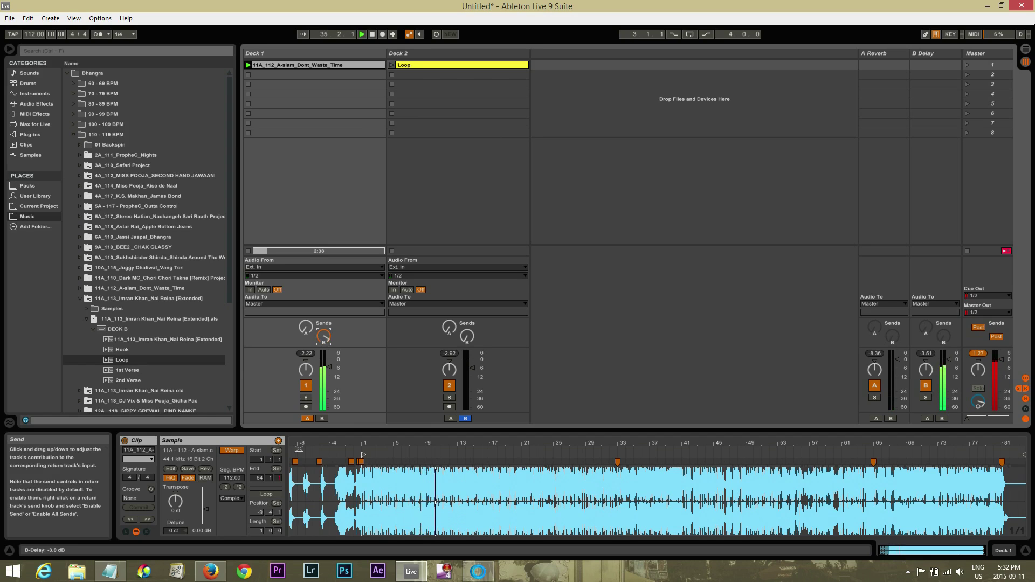